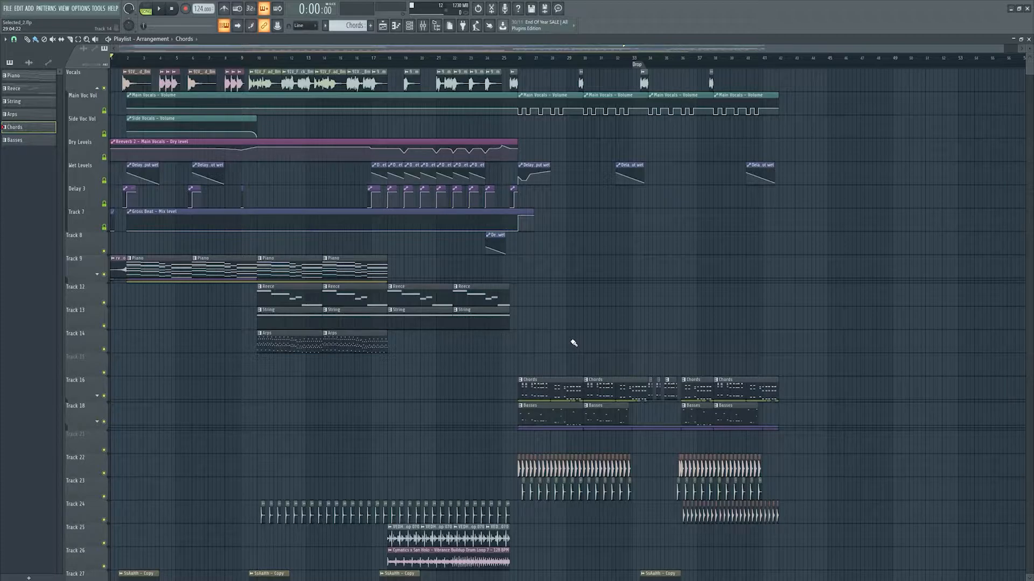
# Save the project as a new version
pyautogui.click(8, 9)
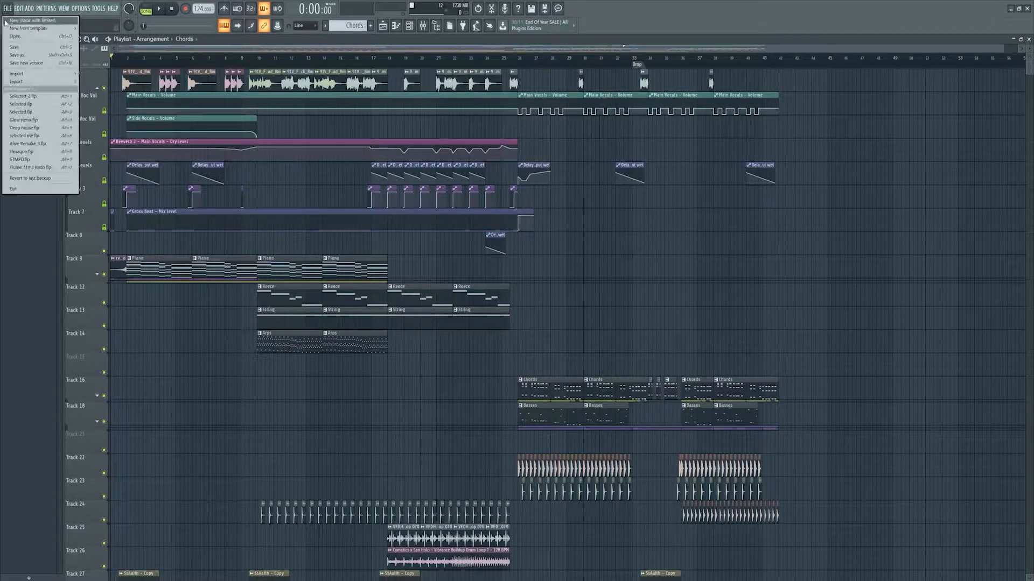
pyautogui.click(21, 63)
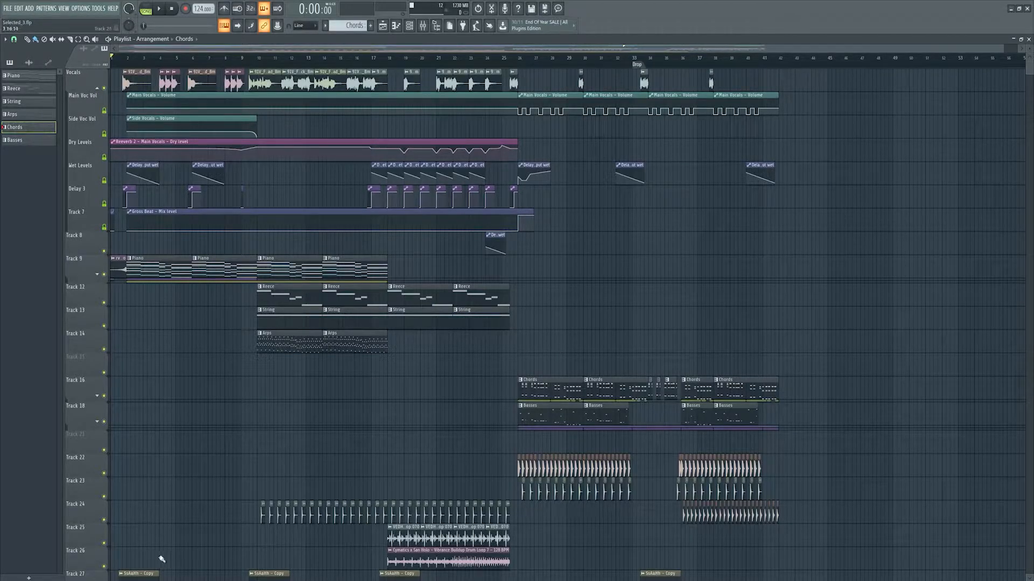
# Switch to File Explorer and examine the saved Selected.flp, Selected_2.flp and Selected_3.flp versions in the Selected folder
pyautogui.click(262, 560)
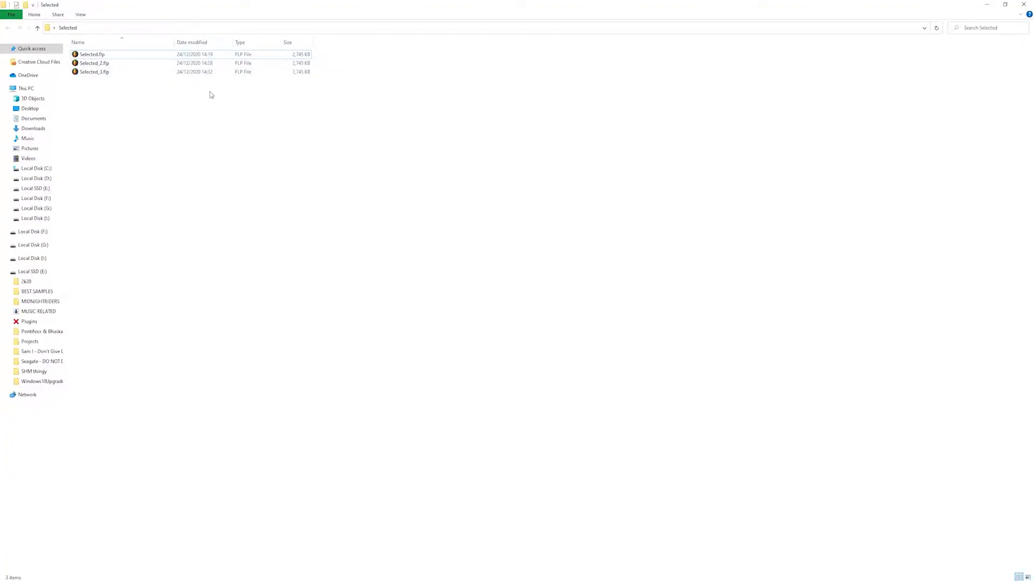
pyautogui.moveTo(102, 112); pyautogui.dragTo(100, 46)
pyautogui.click(104, 123)
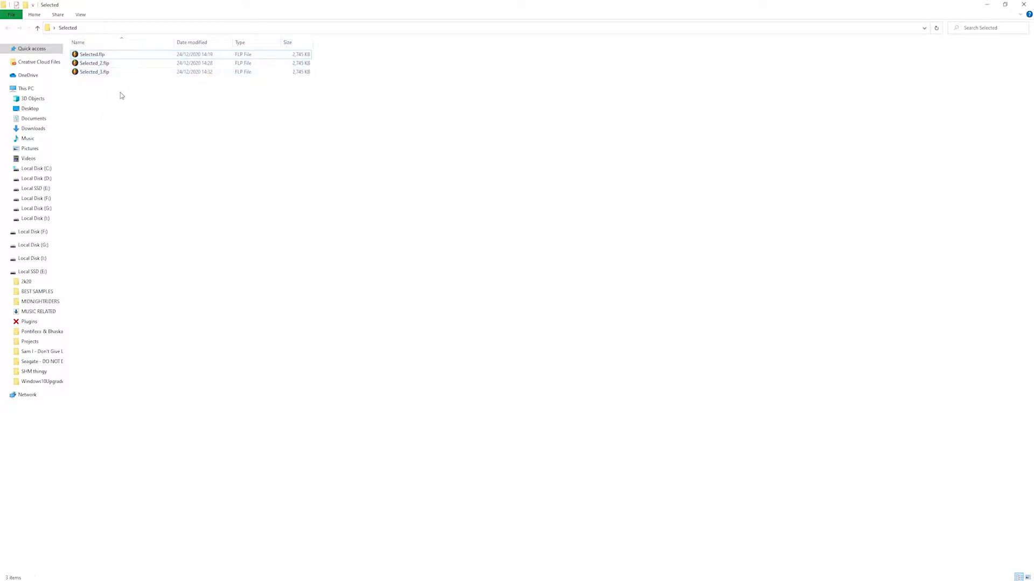
pyautogui.click(92, 54)
pyautogui.click(96, 64)
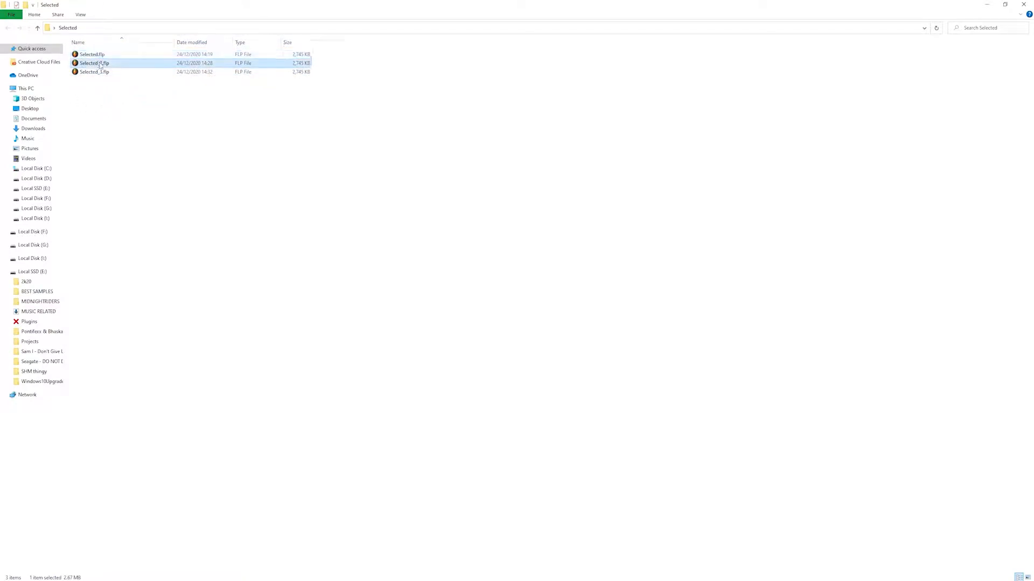
pyautogui.click(96, 72)
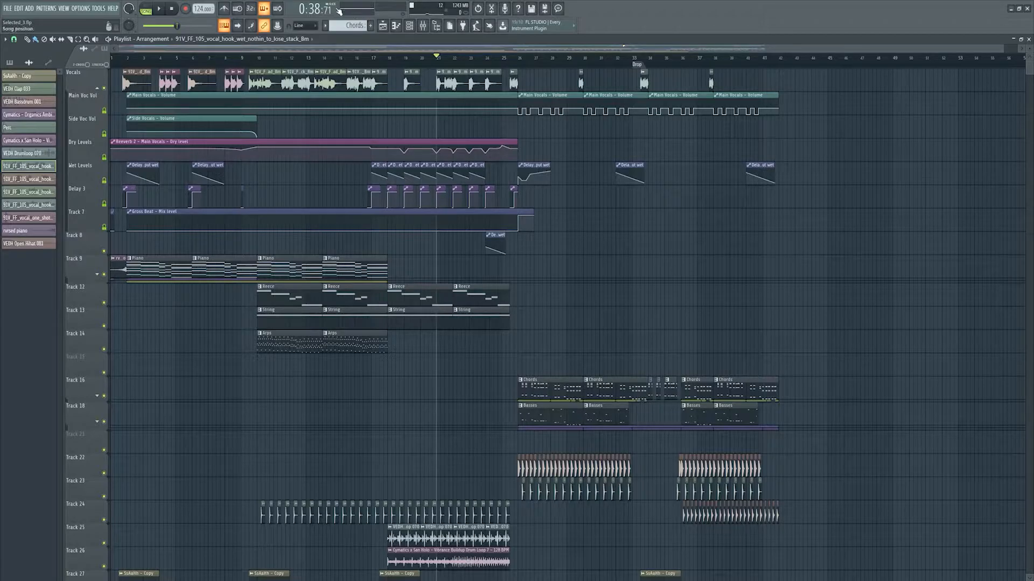
# Choose the Oscilloscope view for the output monitor and play the song from about bar 25 to watch it
pyautogui.rightClick(349, 11)
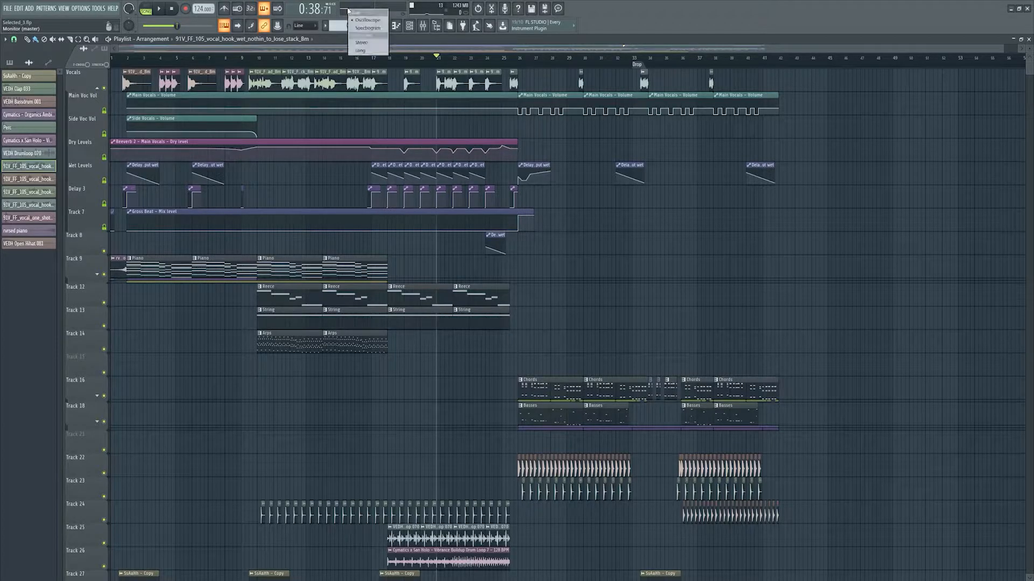
pyautogui.click(367, 20)
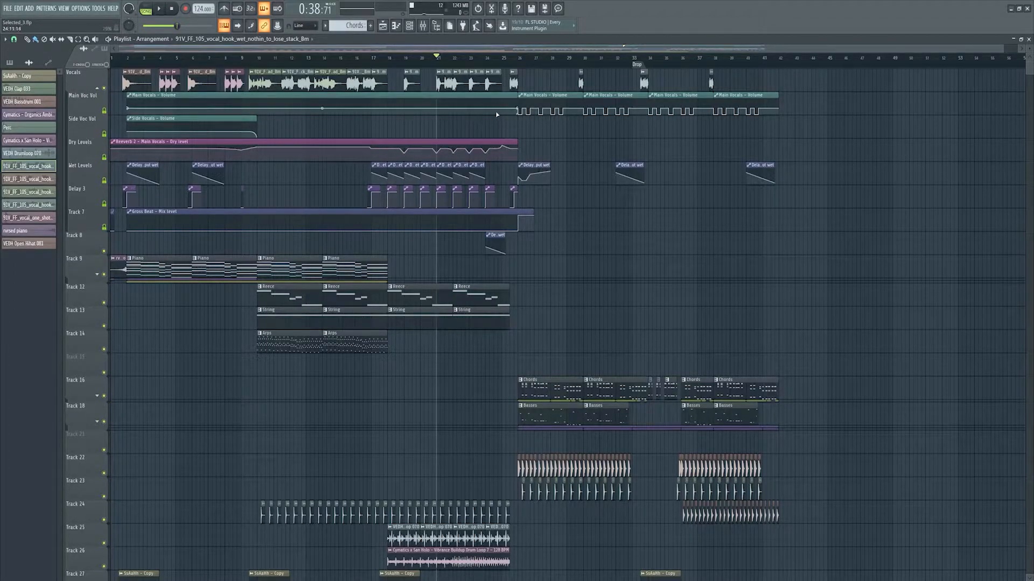
pyautogui.press('space')
pyautogui.click(500, 59)
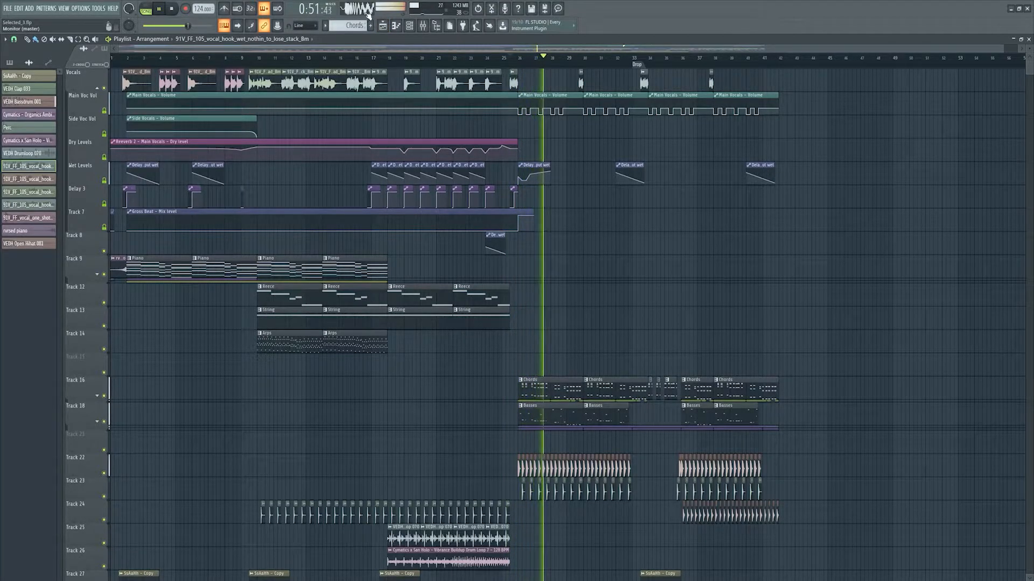
pyautogui.press('space')
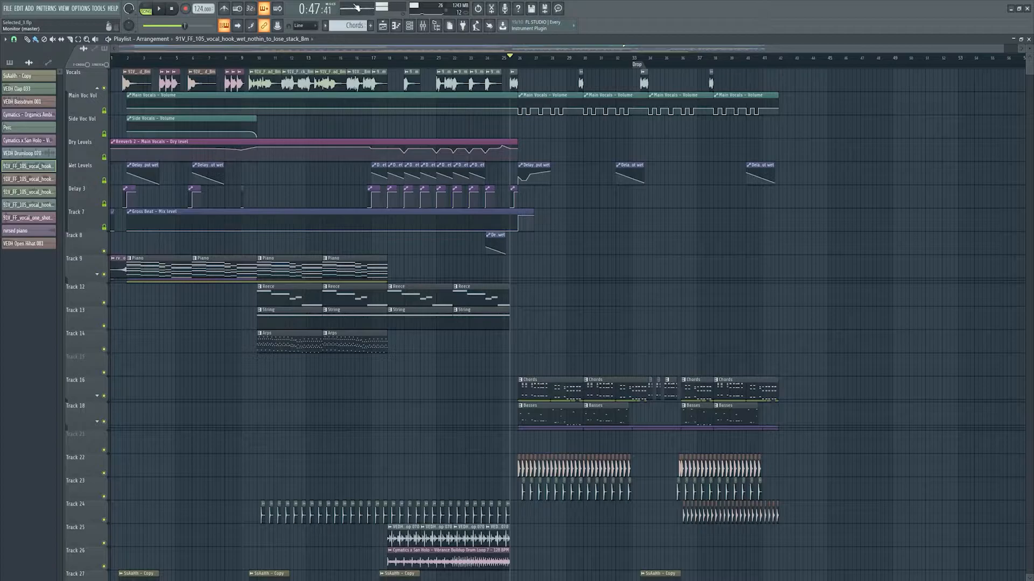
pyautogui.click(171, 9)
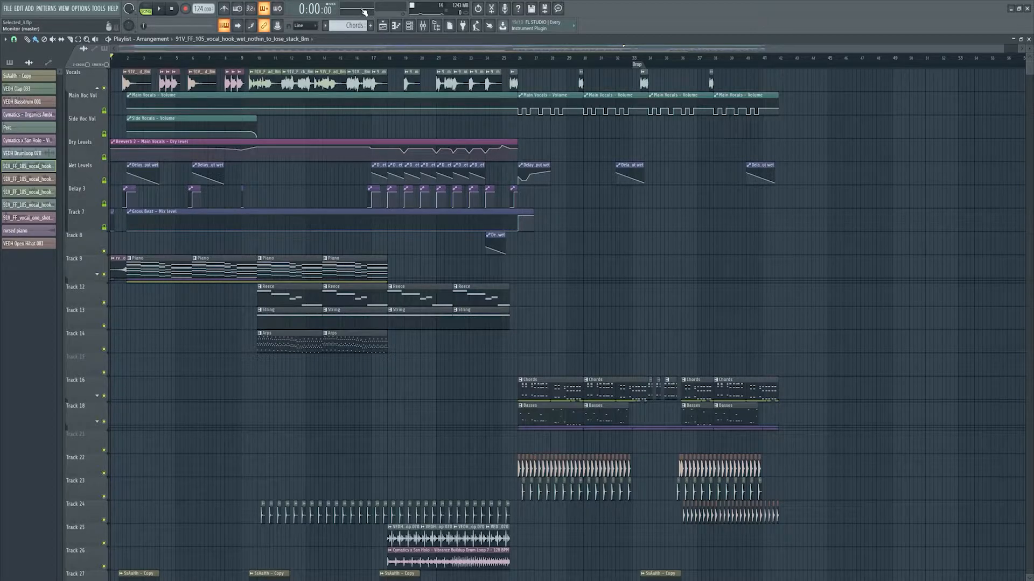
# Switch the output monitor to the Spectrogram view and play the song from about bar 25
pyautogui.click(364, 11)
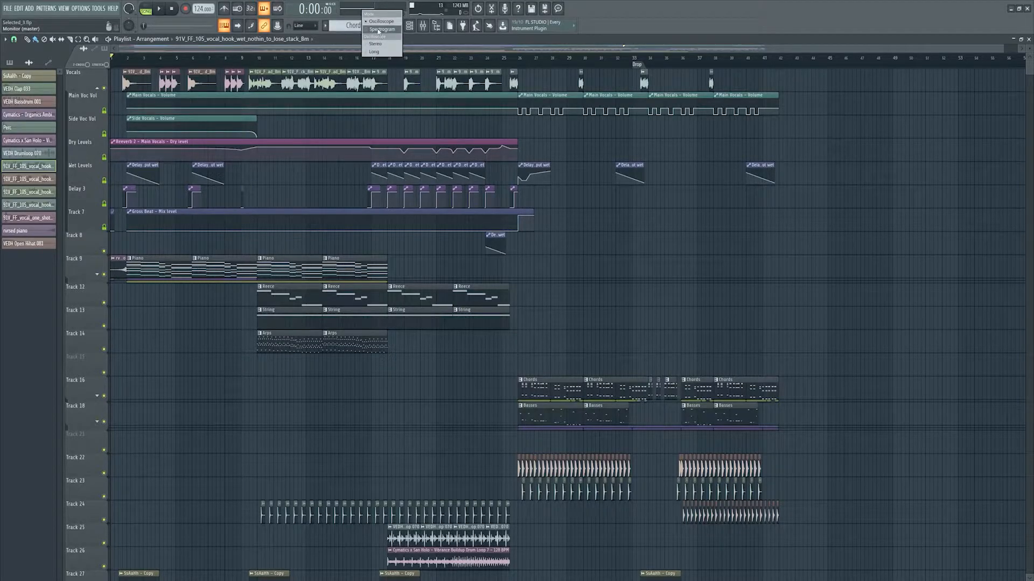
pyautogui.click(379, 29)
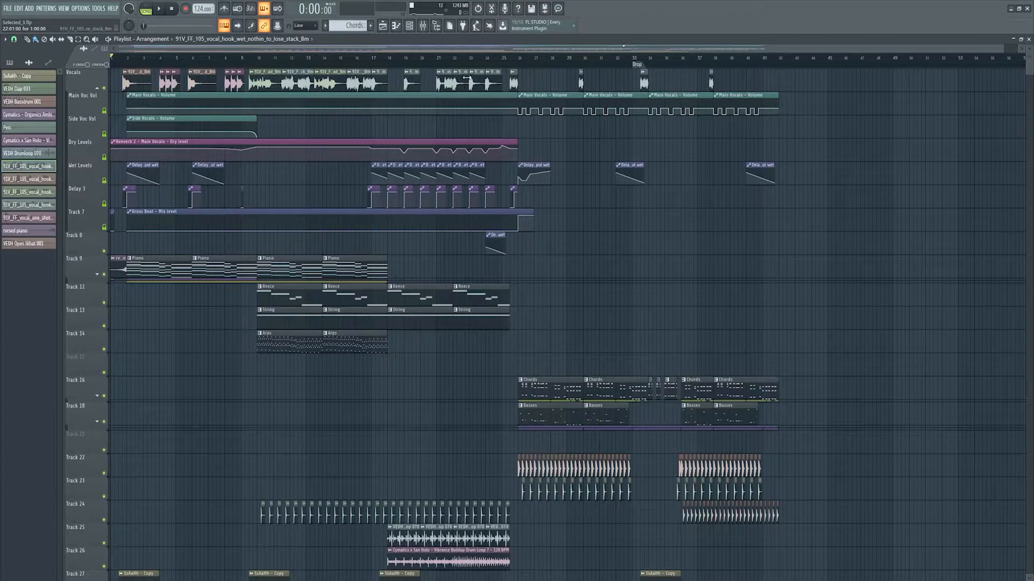
pyautogui.click(506, 65)
pyautogui.press('space')
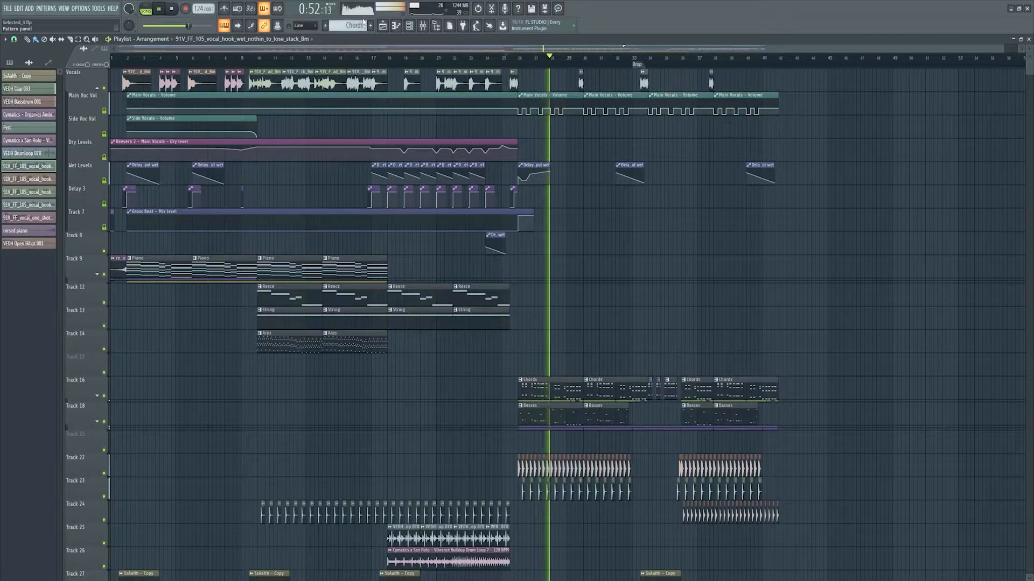
pyautogui.press('space')
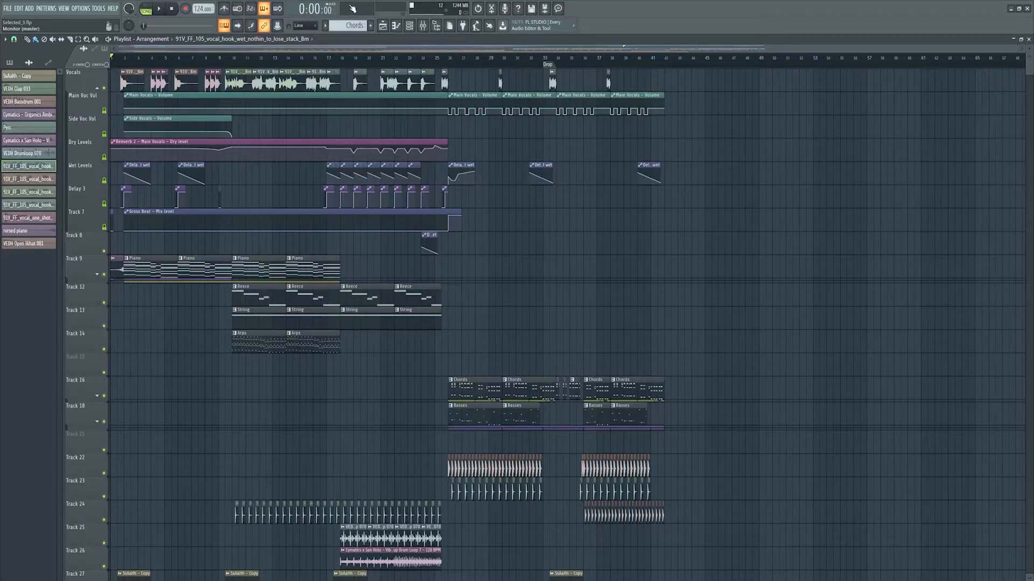
pyautogui.rightClick(348, 15)
pyautogui.click(658, 58)
pyautogui.moveTo(660, 63); pyautogui.dragTo(57, 59)
pyautogui.rightClick(314, 10)
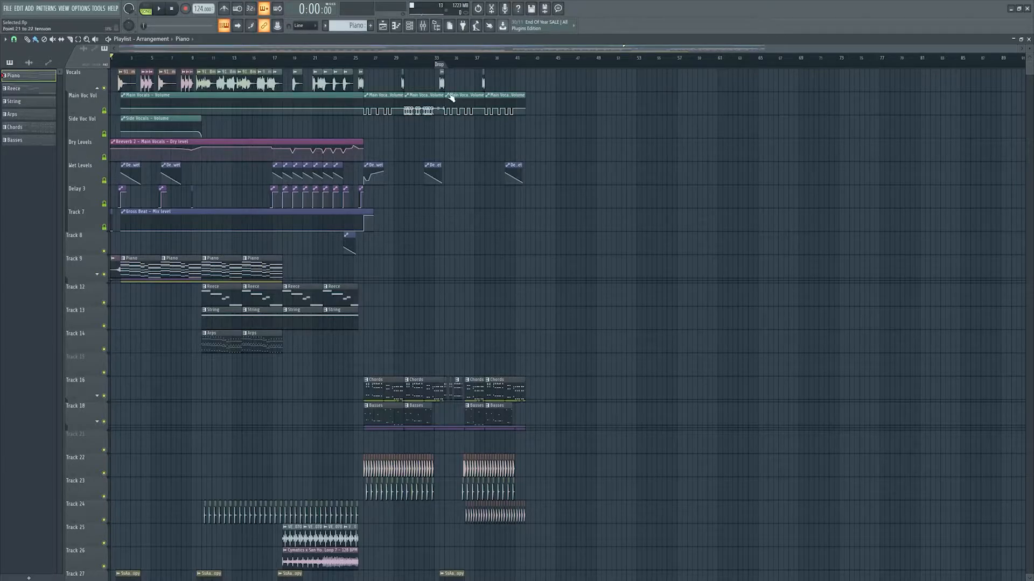
# Show the Channel rack, move it aside, and place a Piano pattern clip at bar 53 on the Vocals track
pyautogui.click(409, 25)
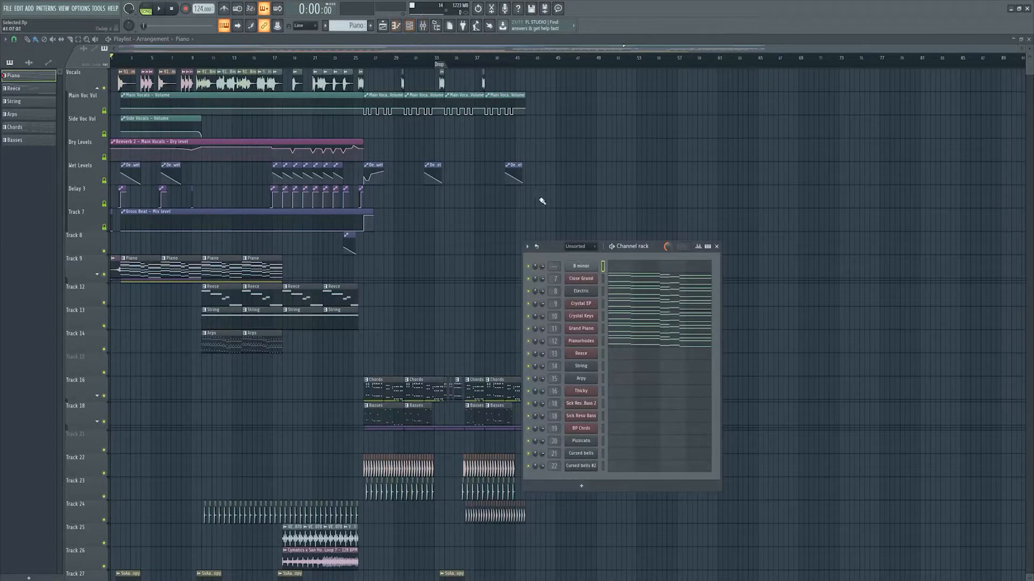
pyautogui.moveTo(653, 252); pyautogui.dragTo(772, 268)
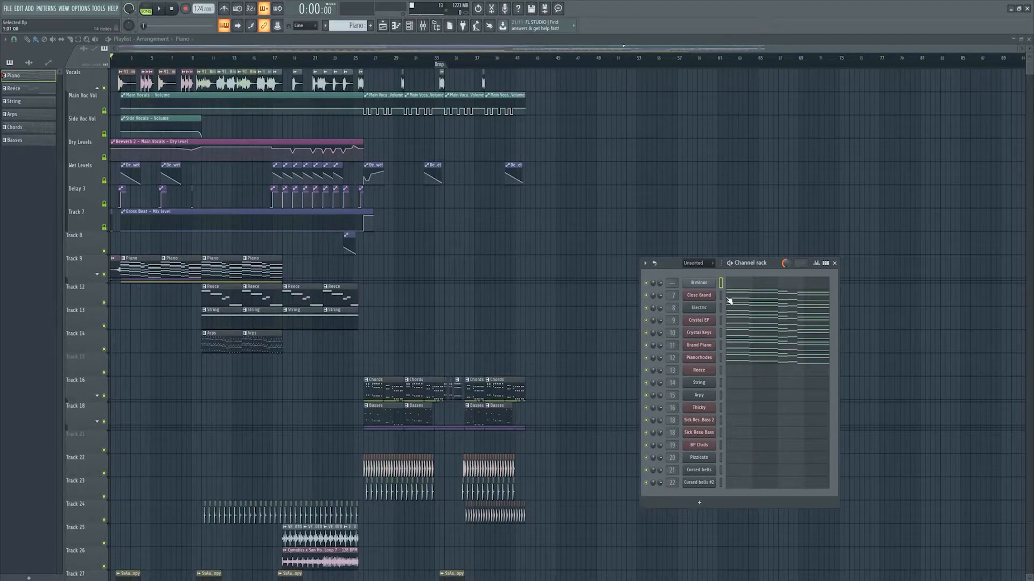
pyautogui.click(638, 71)
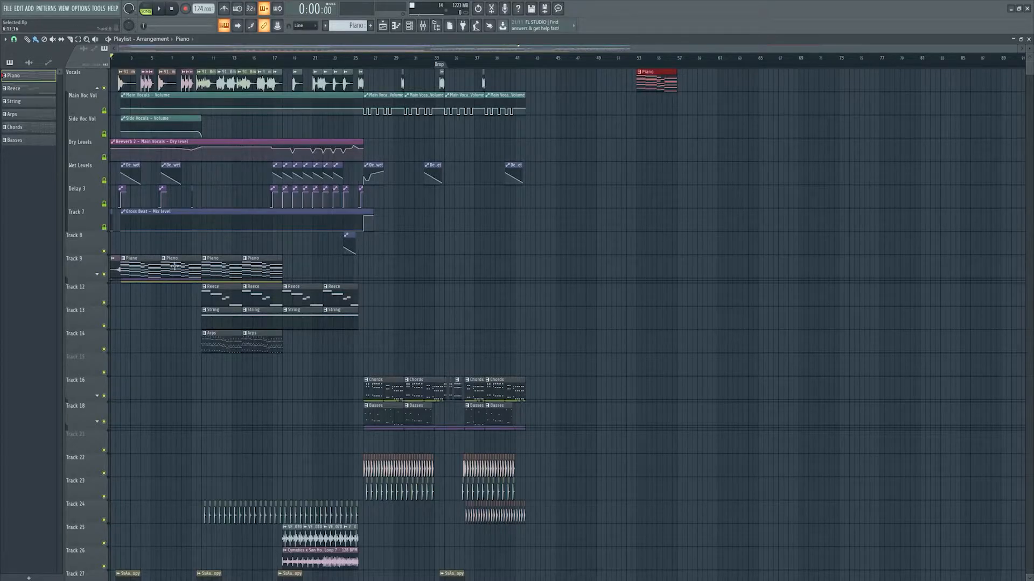
# Expand the Track 9 group and place a copy of its Filter - Break - Cutoff frequency clip on Side Voc Vol, ending at bar 53
pyautogui.click(98, 274)
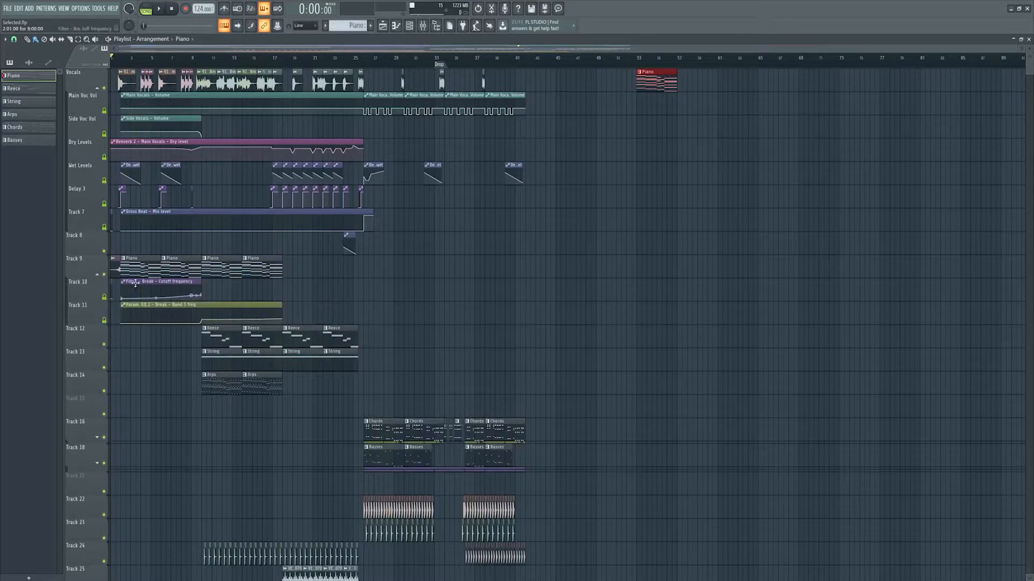
pyautogui.click(157, 282)
pyautogui.moveTo(634, 120); pyautogui.dragTo(614, 119)
# Play the Piano clip from bar 53 and delete the copied cutoff frequency clip from the Side Voc Vol track
pyautogui.click(638, 58)
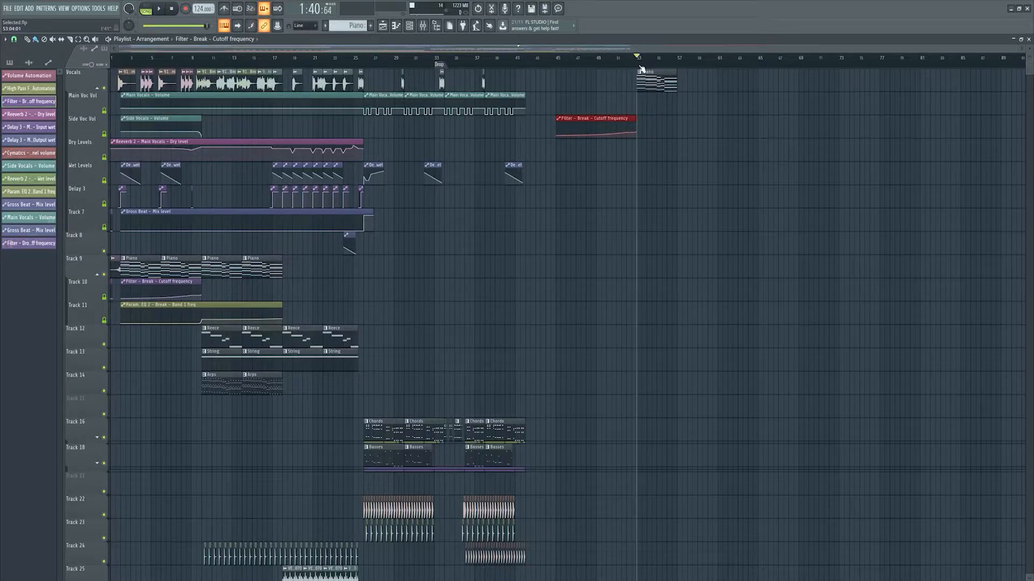
pyautogui.press('space')
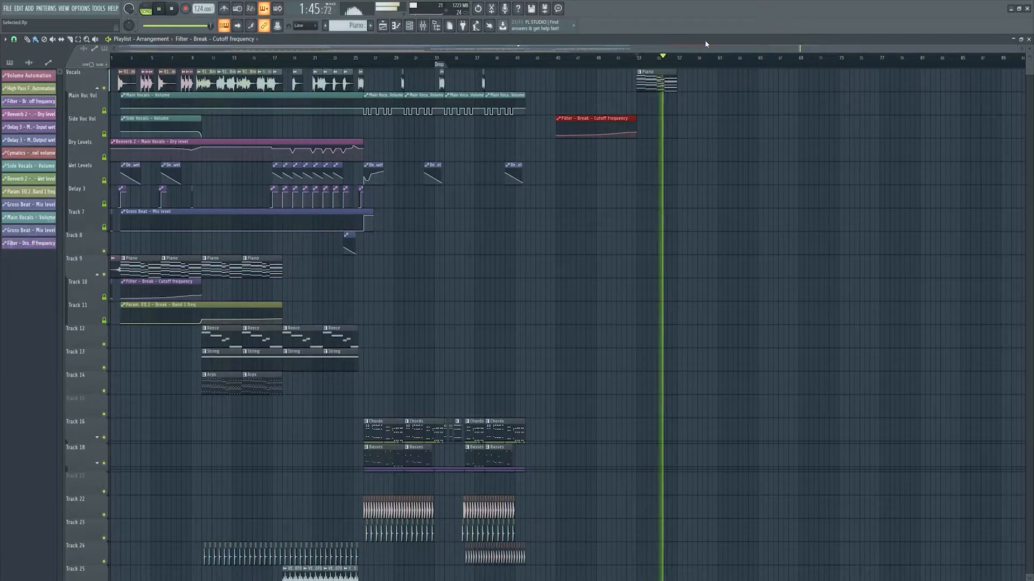
pyautogui.press('space')
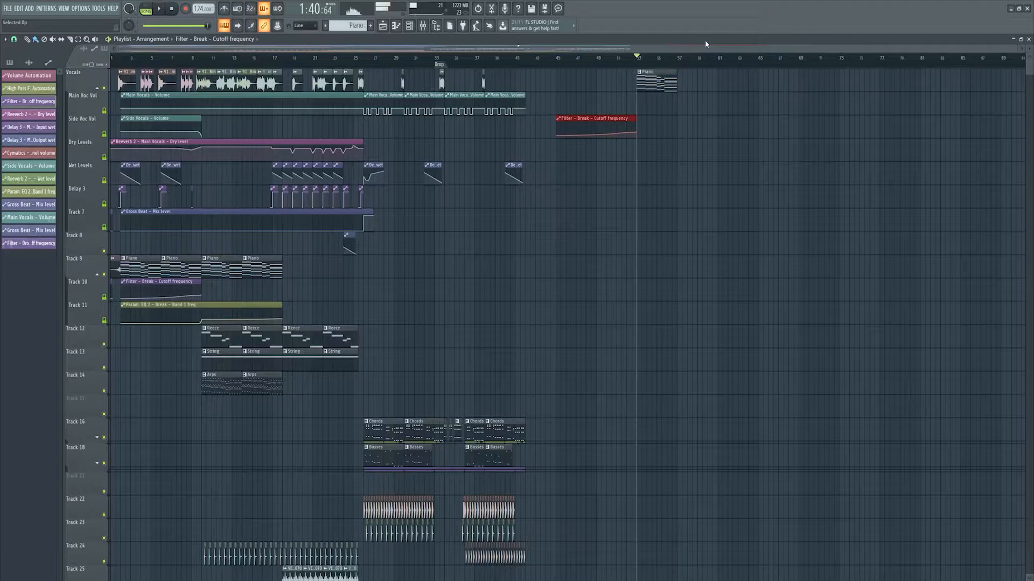
pyautogui.rightClick(622, 126)
# Split the Piano pattern by channel into separate patterns
pyautogui.press('F6')
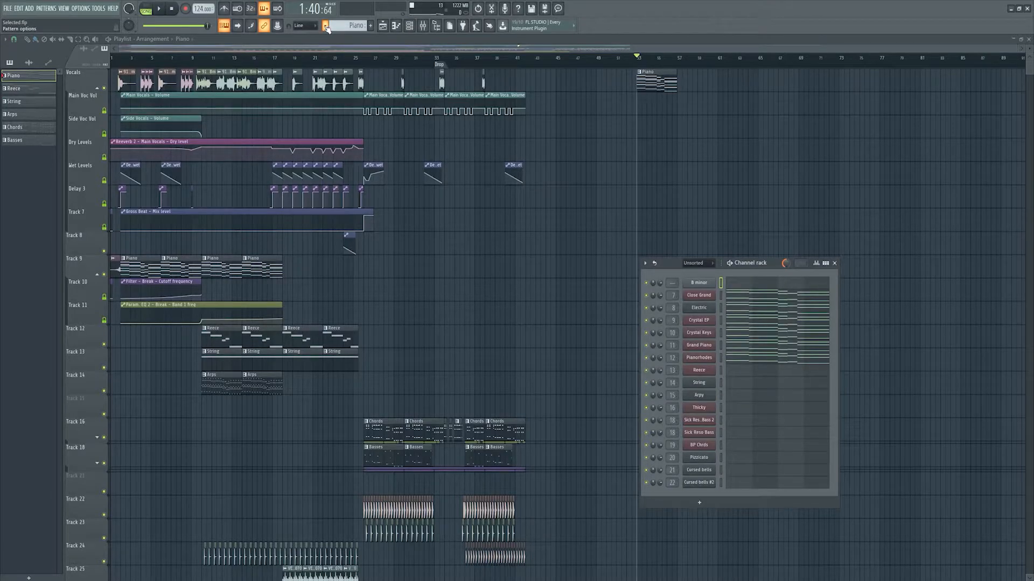
pyautogui.click(327, 26)
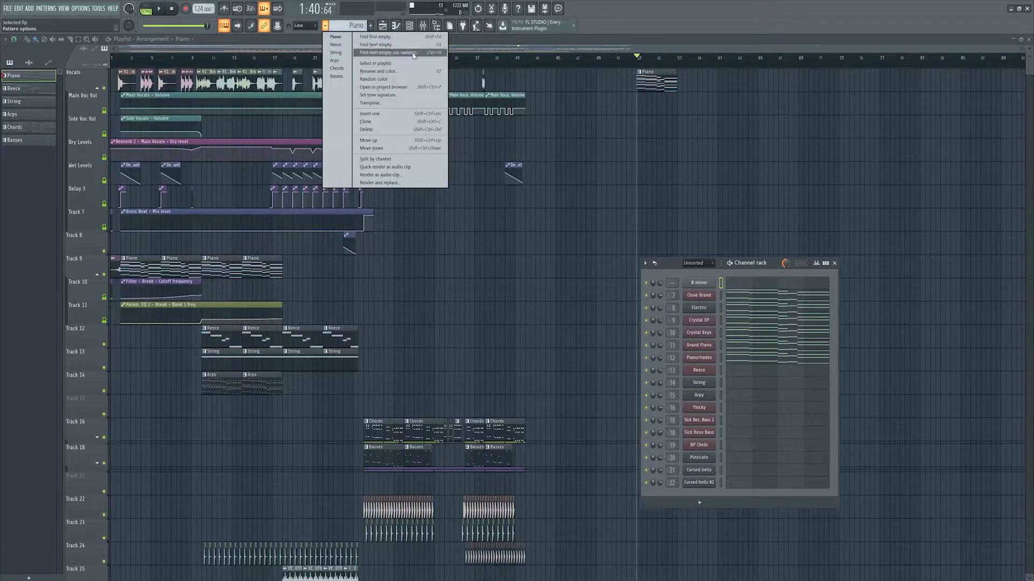
pyautogui.click(384, 159)
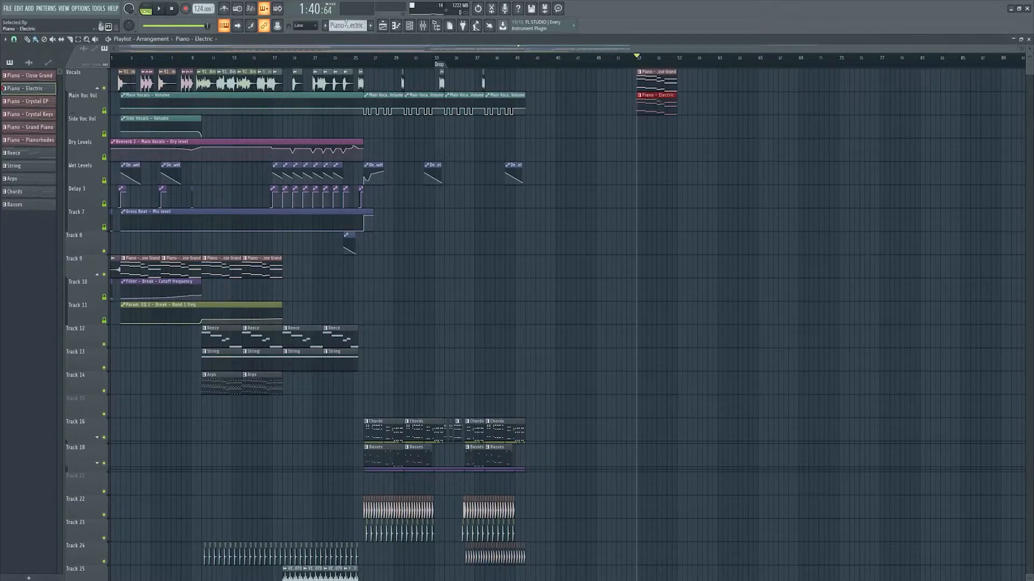
# Place the Piano - Crystal EP pattern at bar 53 on the Side Voc Vol track, below the Piano - Electric clip
pyautogui.scroll(-1, 348, 25)
pyautogui.click(644, 124)
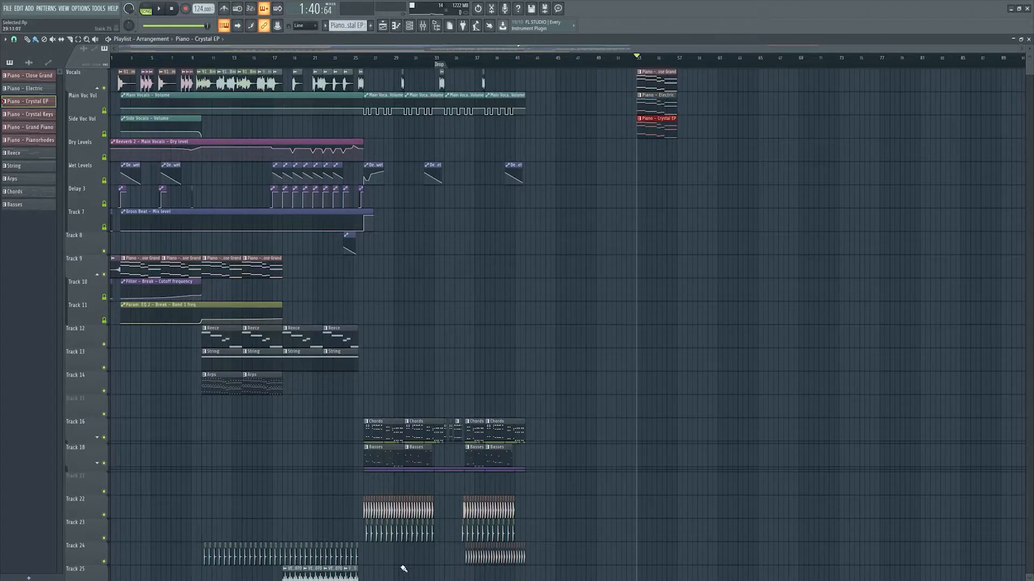
pyautogui.click(410, 26)
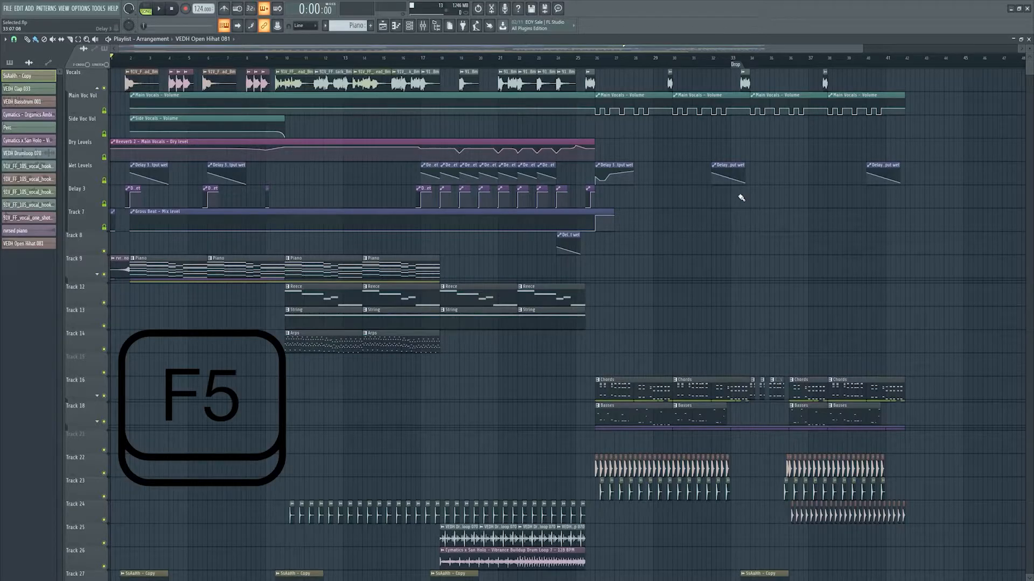
# Toggle the Playlist window off and on, and briefly show the Channel rack
pyautogui.press('F5')
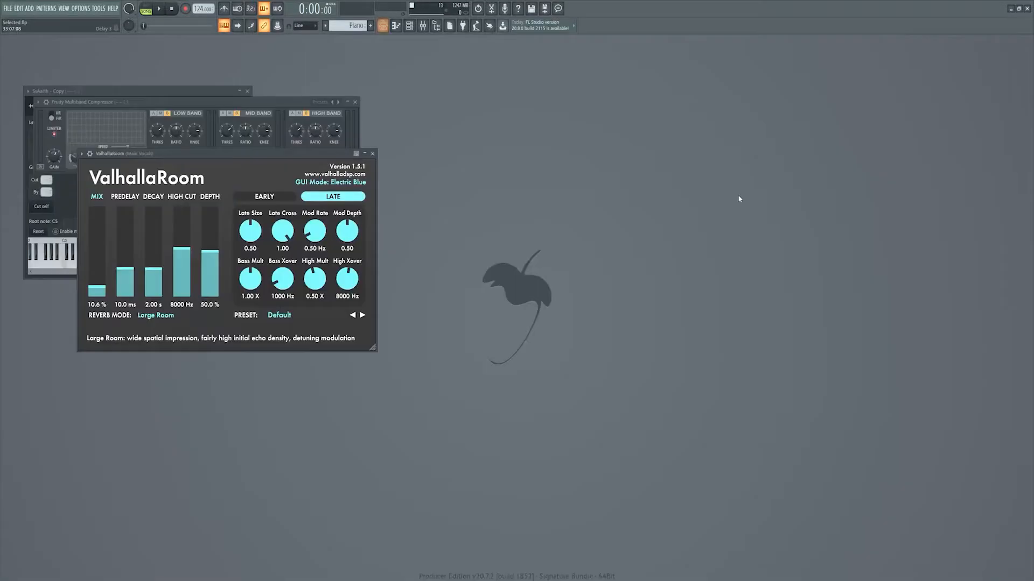
pyautogui.press('F5')
pyautogui.press('F5')
pyautogui.press('F5')
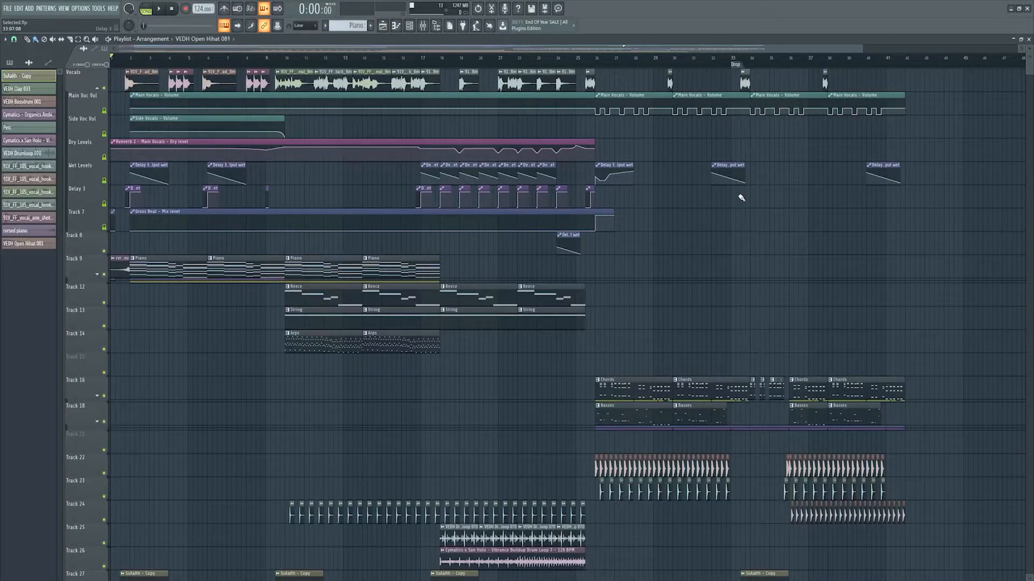
pyautogui.press('F6')
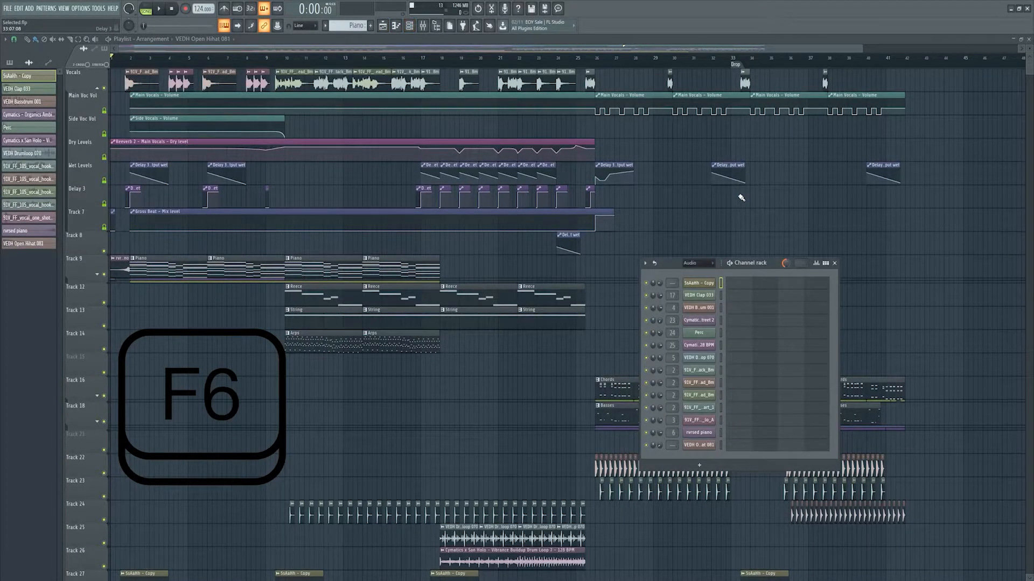
pyautogui.press('F6')
# Switch through the Piano roll, Playlist, plugin picker and Mixer windows
pyautogui.press('F7')
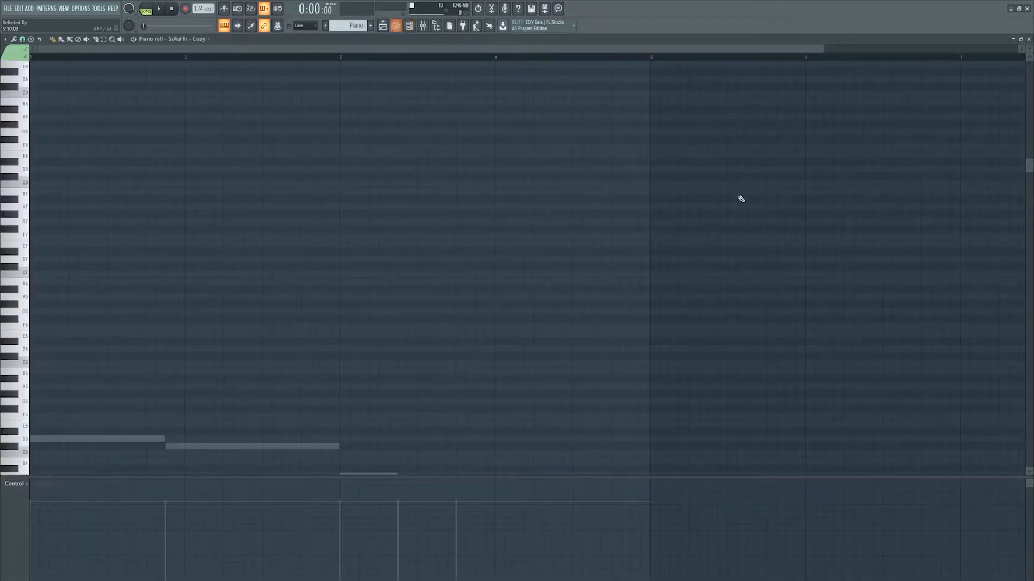
pyautogui.press('F5')
pyautogui.press('F8')
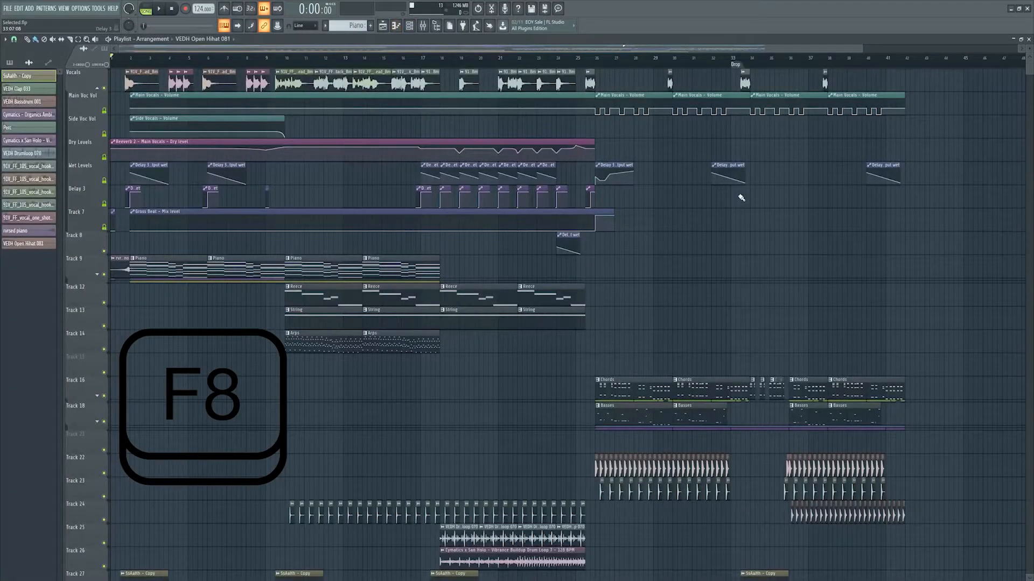
pyautogui.press('F9')
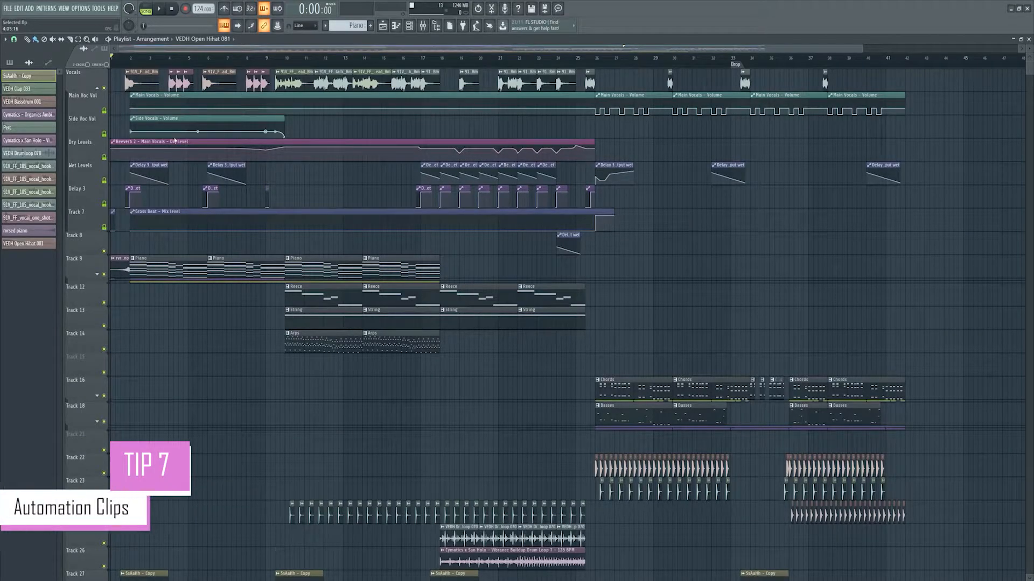
# Open the channel settings of the vocal_hook_wet_nothin_to_lose_stack clip and create an automation clip for its channel volume
pyautogui.doubleClick(334, 84)
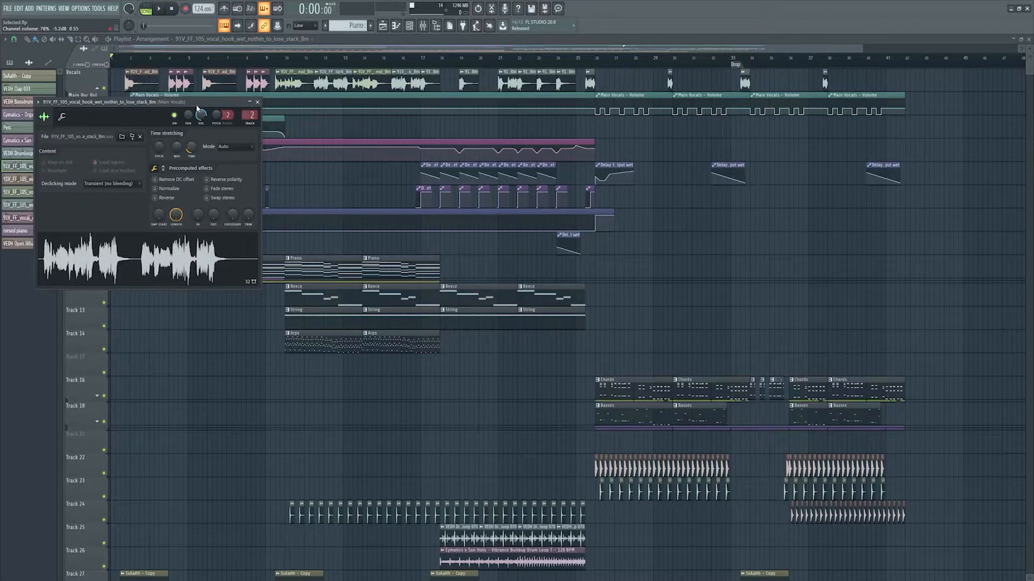
pyautogui.moveTo(197, 102); pyautogui.dragTo(721, 237)
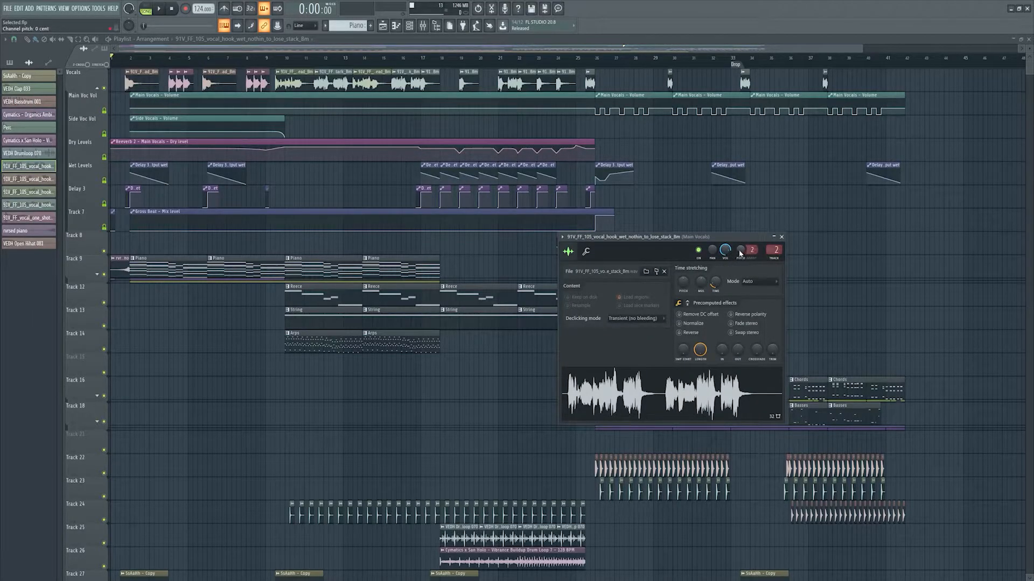
pyautogui.rightClick(724, 252)
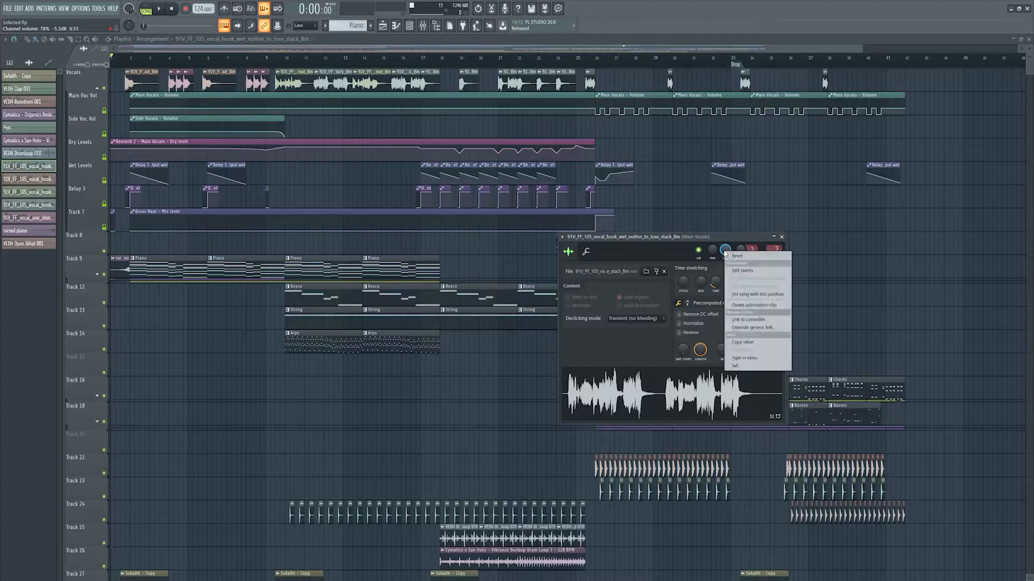
pyautogui.click(754, 305)
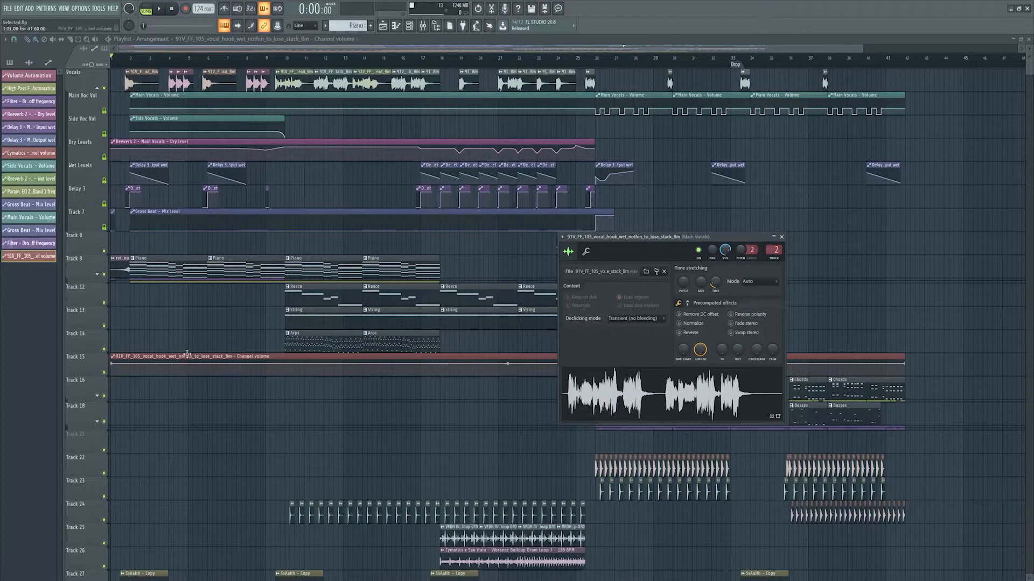
# Delete the vocal hook's channel volume automation from the Channel rack
pyautogui.doubleClick(230, 357)
pyautogui.click(383, 26)
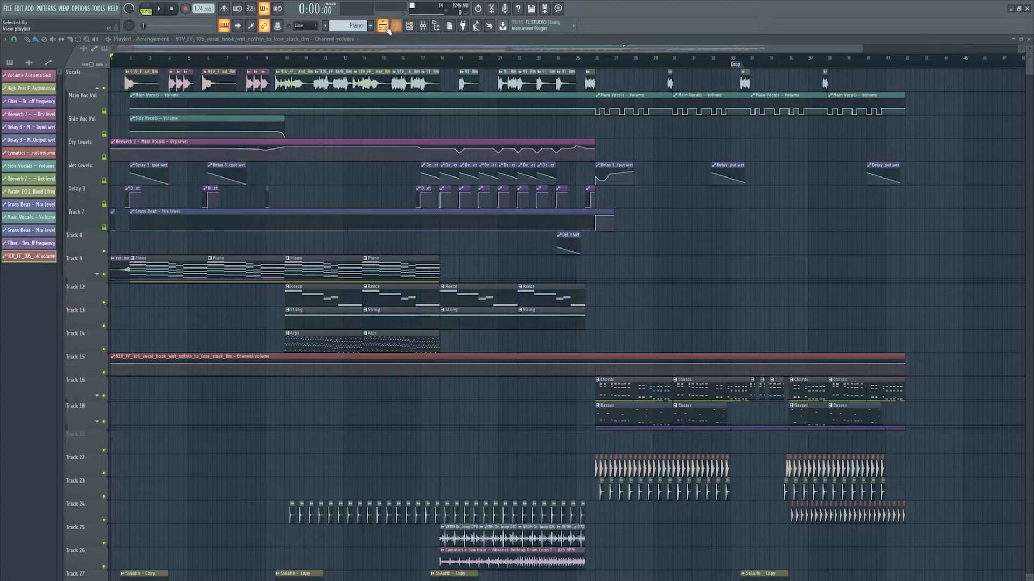
pyautogui.click(409, 26)
pyautogui.rightClick(698, 458)
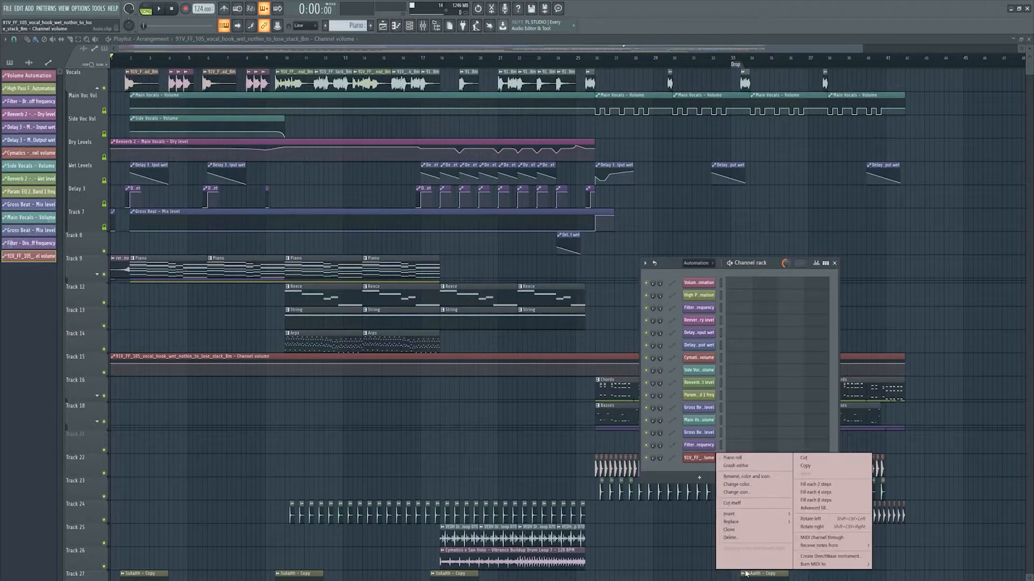
pyautogui.click(734, 539)
pyautogui.click(584, 269)
pyautogui.rightClick(608, 267)
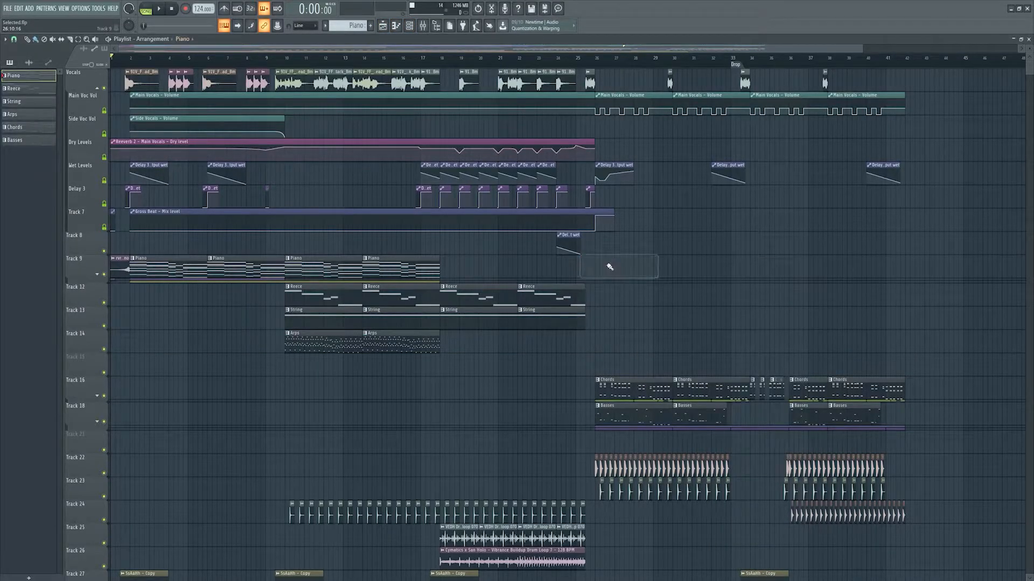
# Insert a Sylenth1 instrument above the Reece channel in the Channel rack's Unsorted group
pyautogui.click(410, 26)
pyautogui.click(695, 262)
pyautogui.click(694, 299)
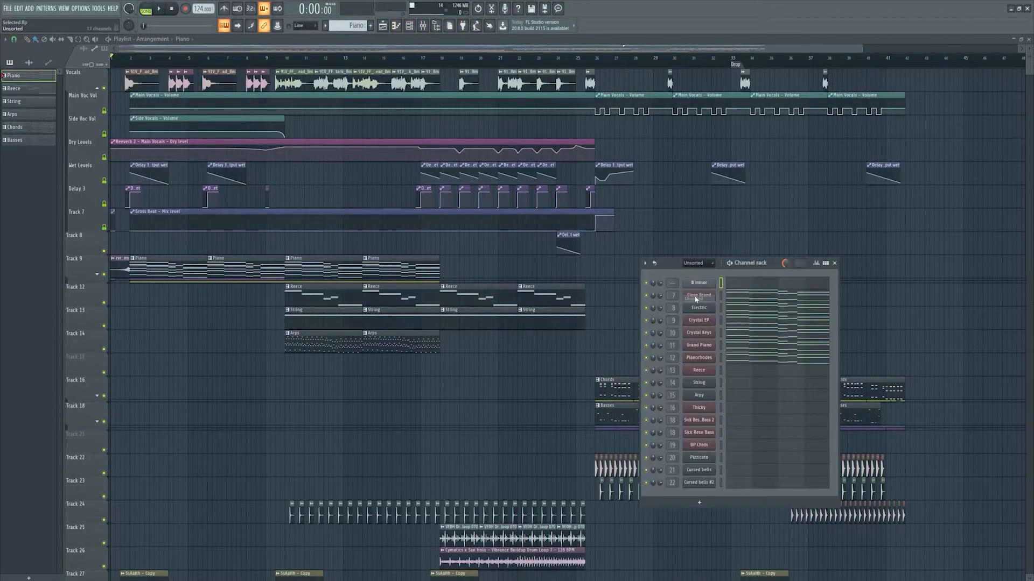
pyautogui.rightClick(712, 370)
pyautogui.moveTo(739, 428)
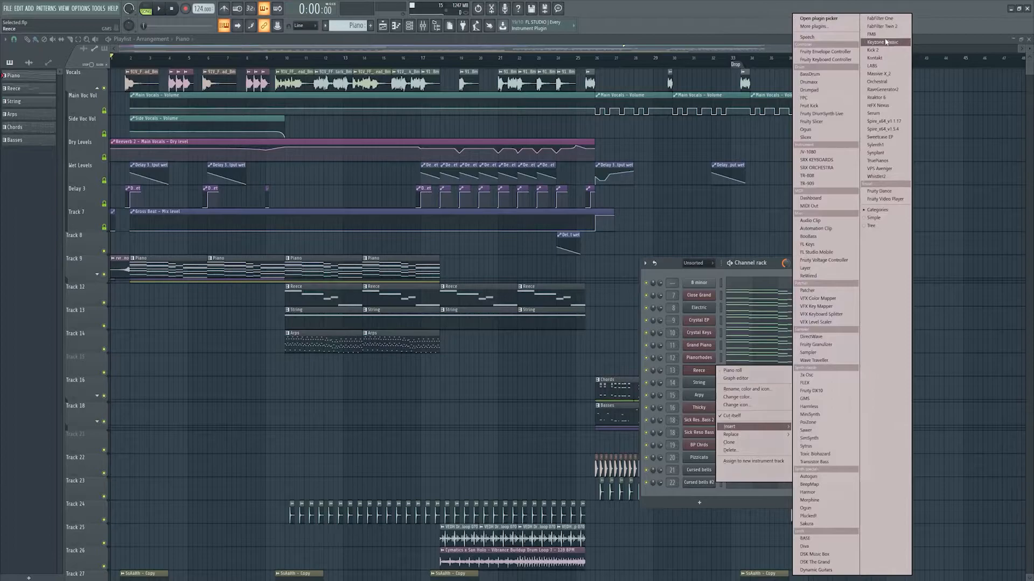
pyautogui.click(882, 145)
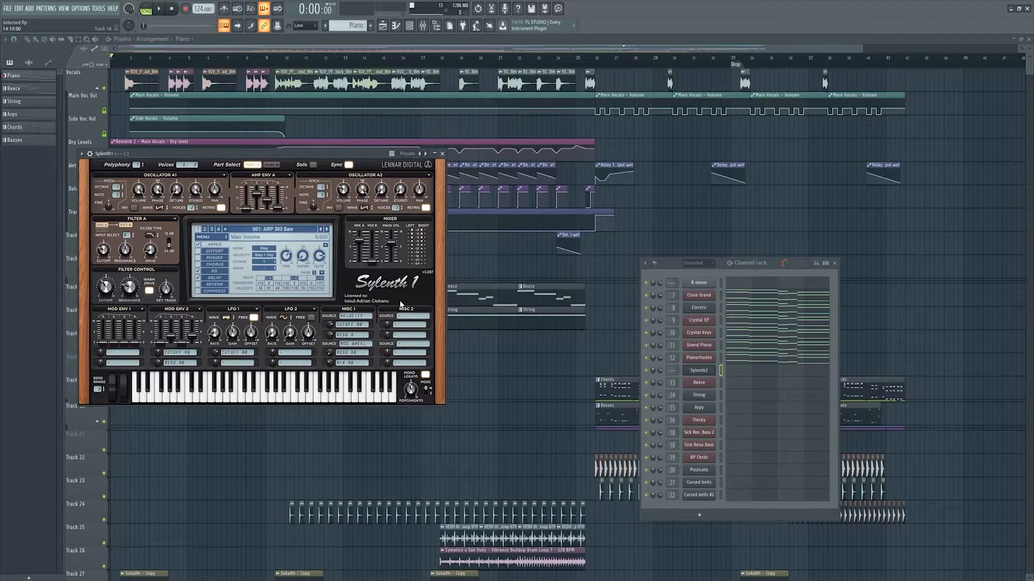
# Tweak Sylenth1's filter control cutoff and create an automation clip for the last tweaked parameter, then close the open windows
pyautogui.moveTo(103, 287)
pyautogui.mouseDown()
pyautogui.moveTo(104, 306)
pyautogui.moveTo(105, 275)
pyautogui.mouseUp()
pyautogui.press('z')
pyautogui.moveTo(103, 283); pyautogui.dragTo(98, 357)
pyautogui.click(98, 9)
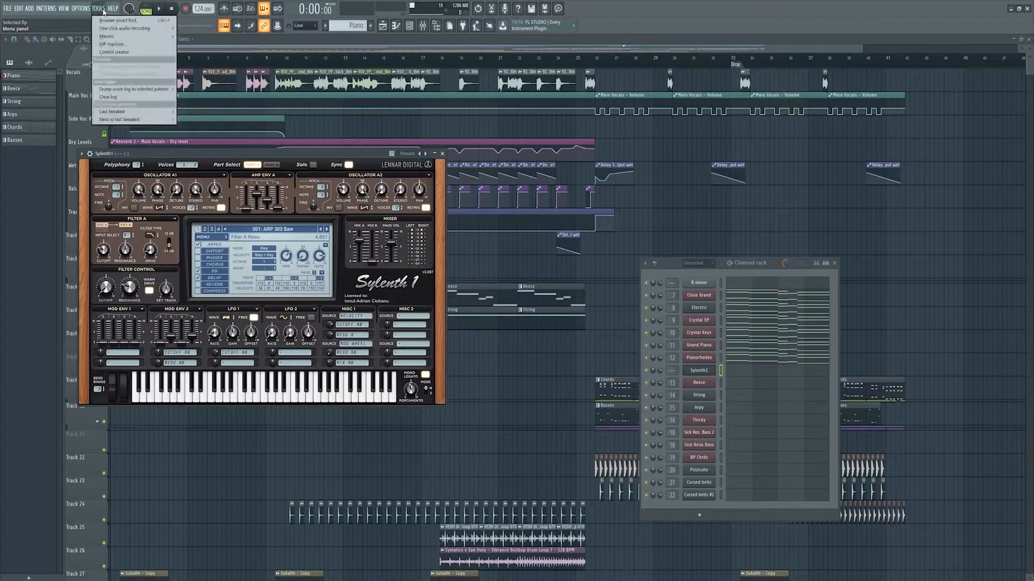
pyautogui.moveTo(116, 111)
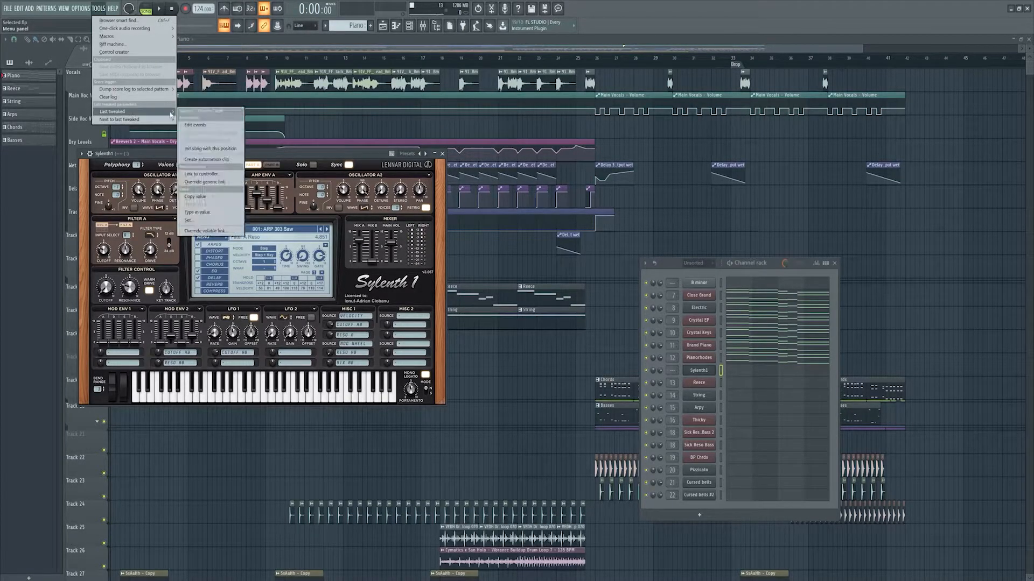
pyautogui.click(189, 161)
pyautogui.press('F12')
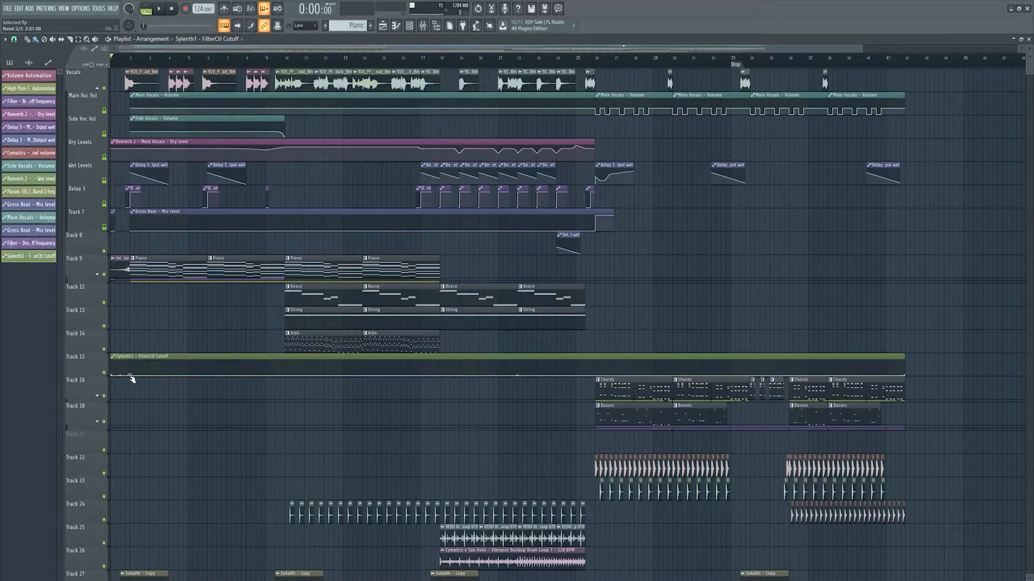
# Delete the Sylenth1 channel from the Channel rack's Unsorted group
pyautogui.click(409, 25)
pyautogui.click(695, 263)
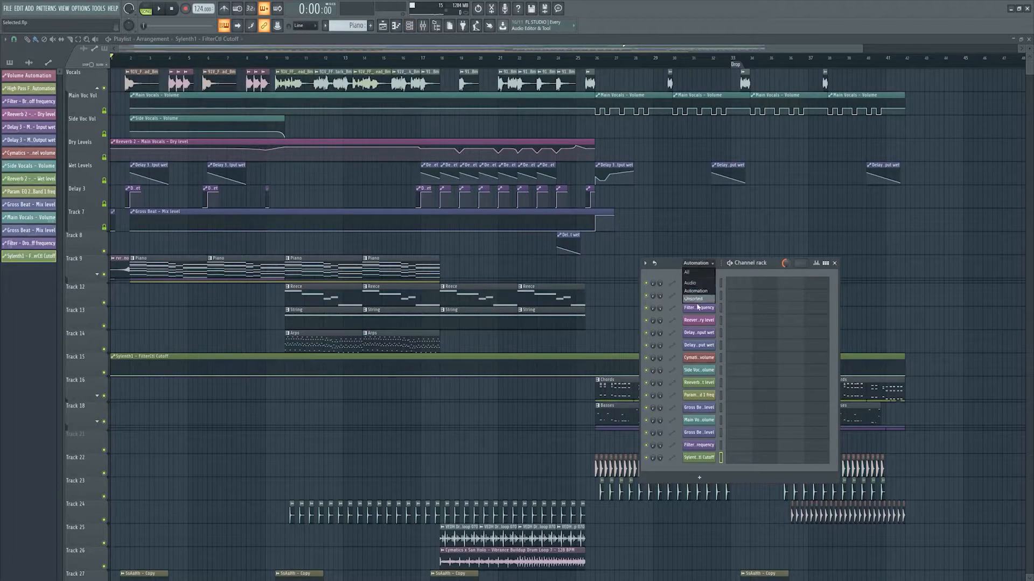
pyautogui.click(697, 302)
pyautogui.rightClick(714, 371)
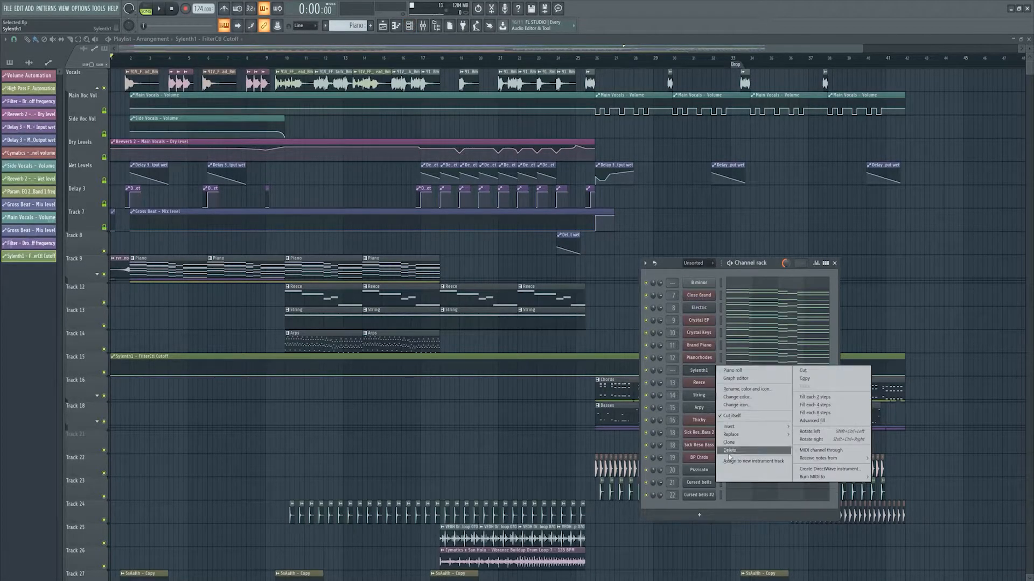
pyautogui.click(730, 450)
# Delete the Sylenth1 FilterCtl Cutoff automation channel from the Channel rack
pyautogui.doubleClick(561, 357)
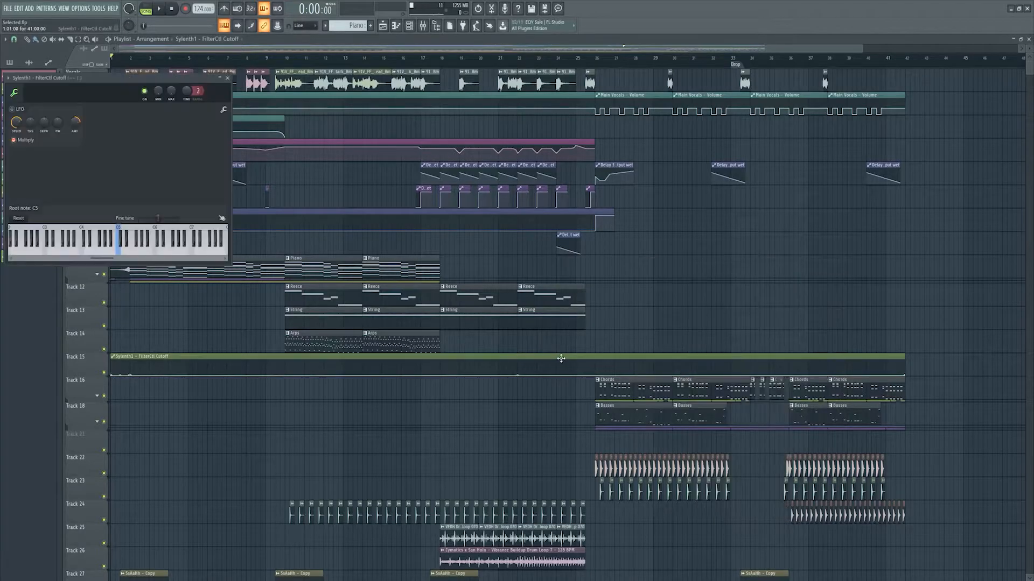
pyautogui.click(410, 26)
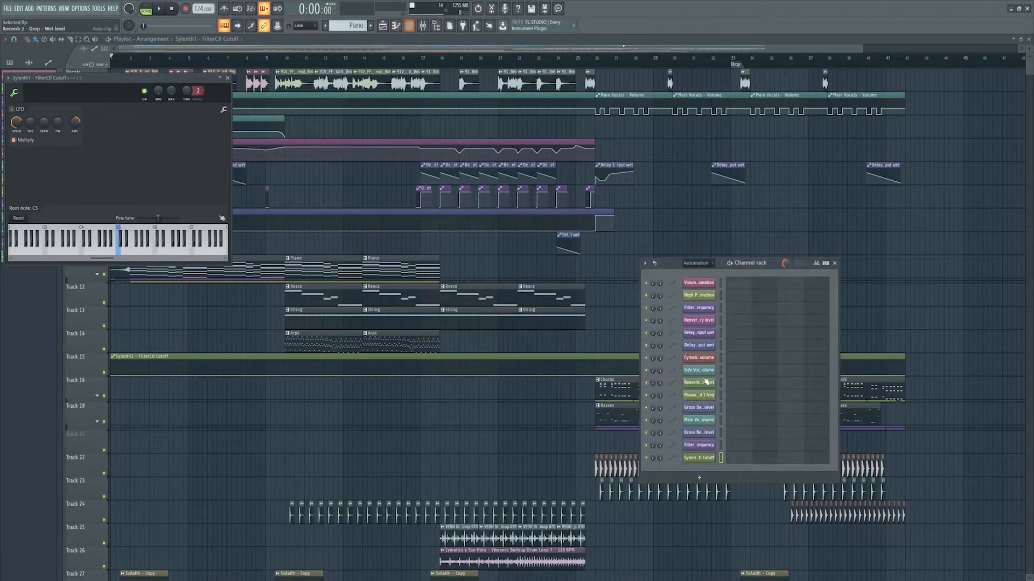
pyautogui.rightClick(711, 458)
pyautogui.click(730, 538)
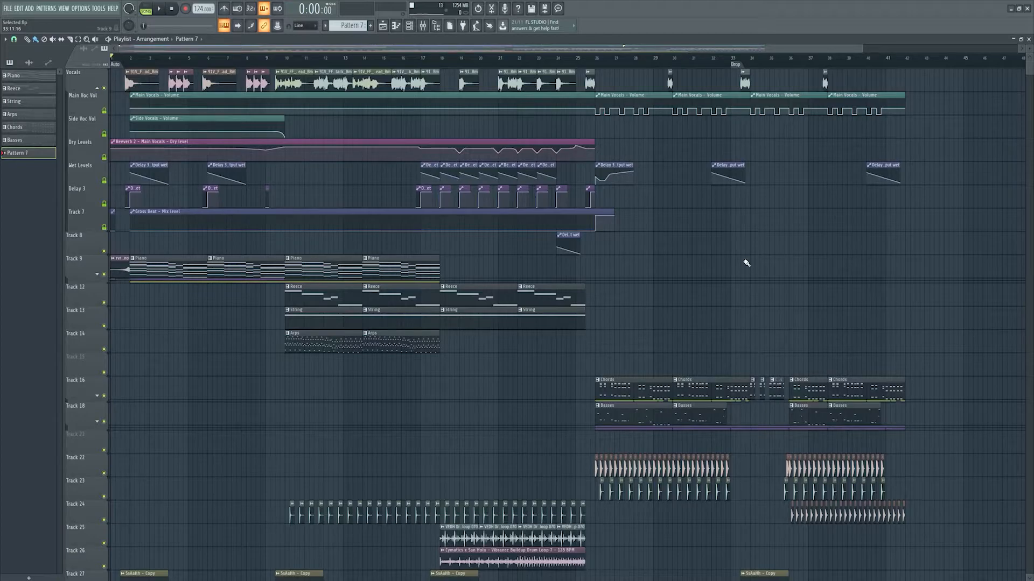
# Open the Close Grand channel's Piano roll for Pattern 7 and play single notes on it from the typing keyboard
pyautogui.press('F6')
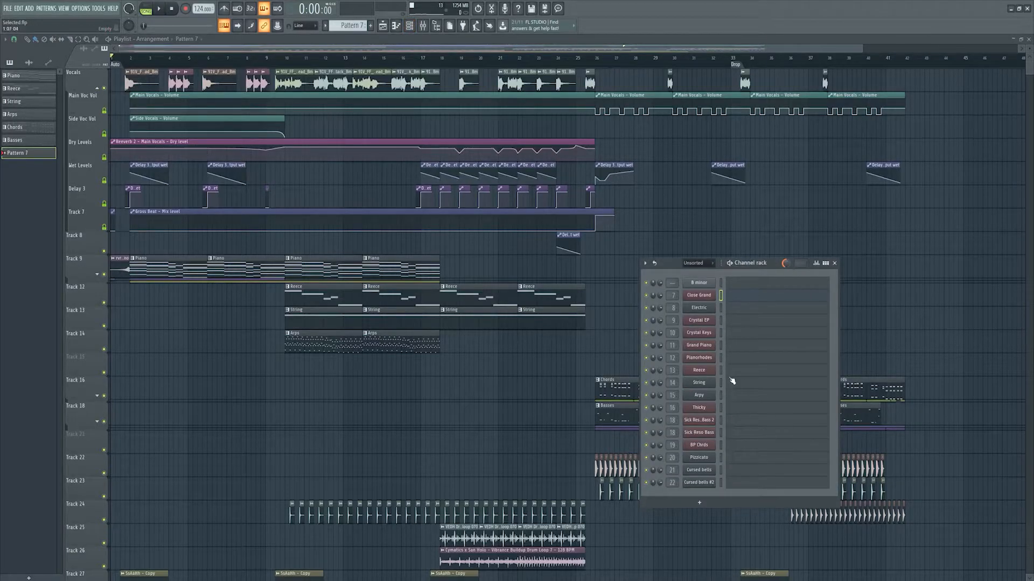
pyautogui.click(735, 300)
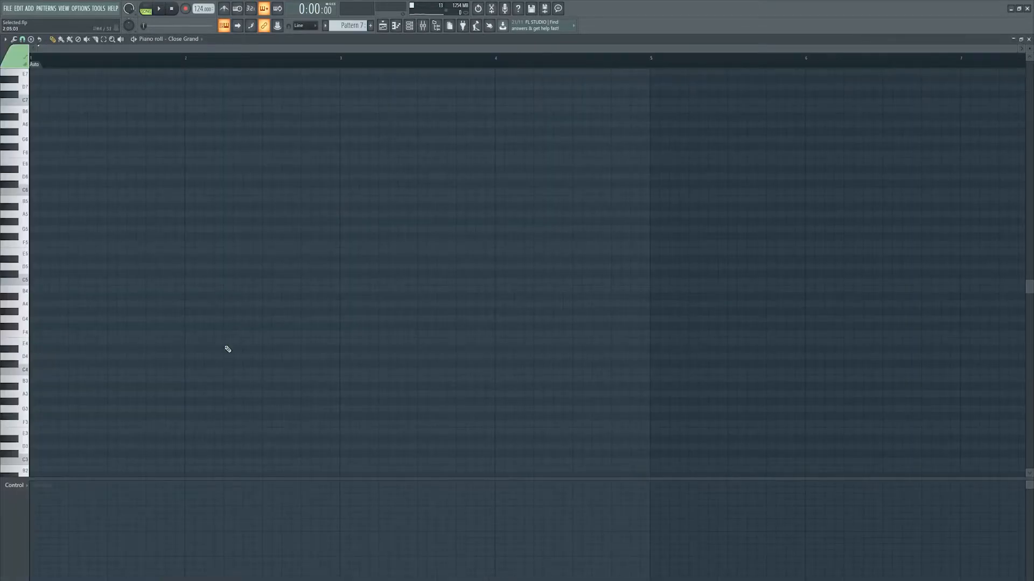
pyautogui.press('z')
pyautogui.press('z')
pyautogui.press('z')
pyautogui.press('z')
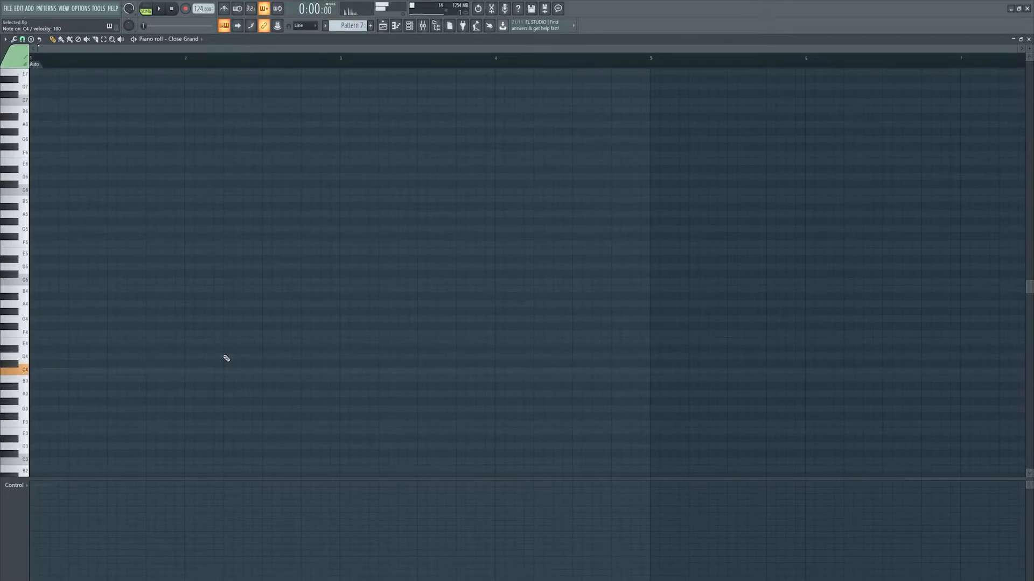
pyautogui.press('z')
pyautogui.press('v')
pyautogui.press('m')
pyautogui.press('c')
pyautogui.press('v')
pyautogui.press('n')
pyautogui.press('q')
pyautogui.press('q')
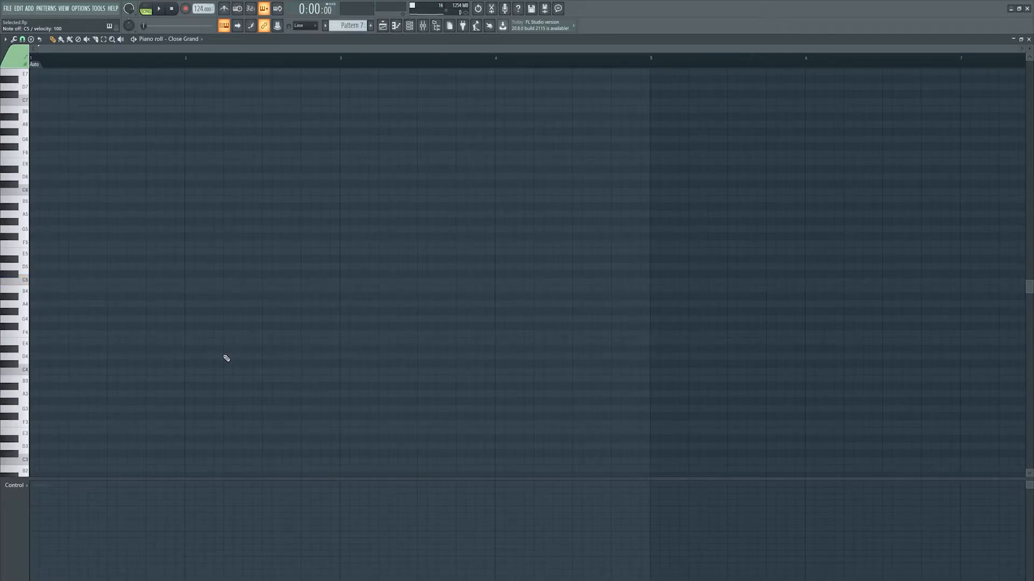
# Play the chords C4-E4-G4, D4-F4-A4 and E4-G4-B4 on the Close Grand from the typing keyboard
pyautogui.press('e')
pyautogui.press('c')
pyautogui.press('b')
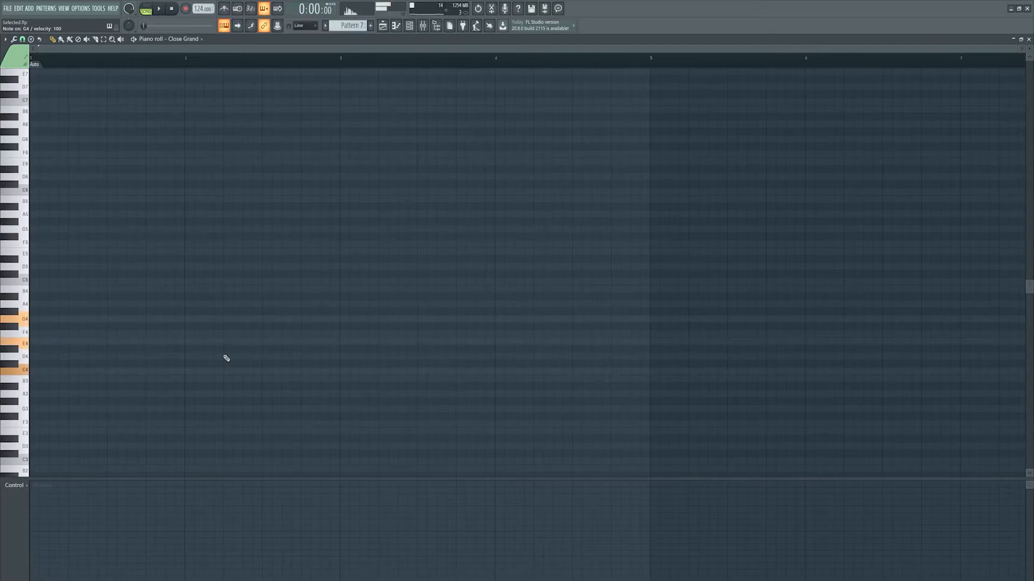
pyautogui.press('x')
pyautogui.press('n')
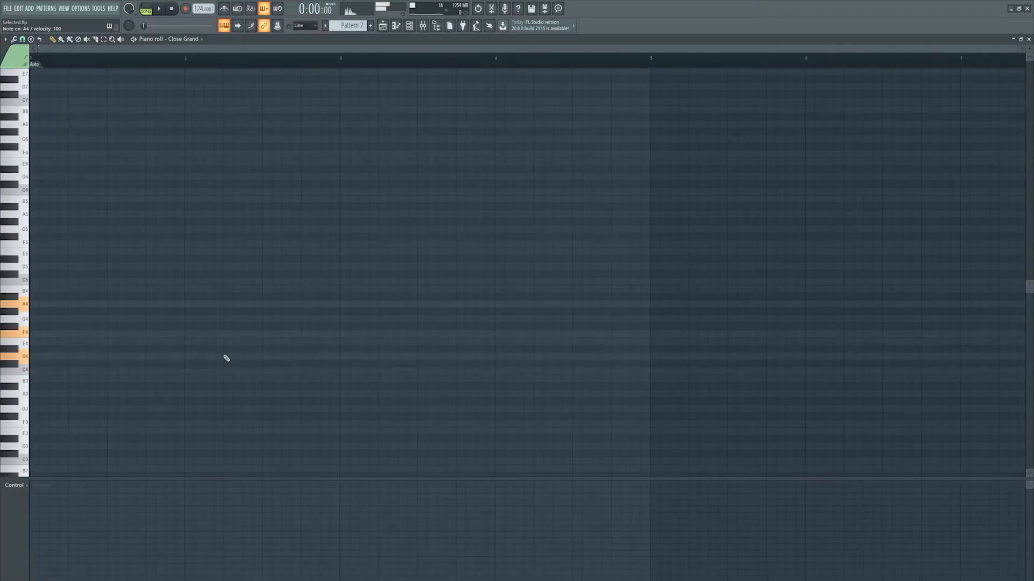
pyautogui.press('c')
pyautogui.press('b')
pyautogui.press('m')
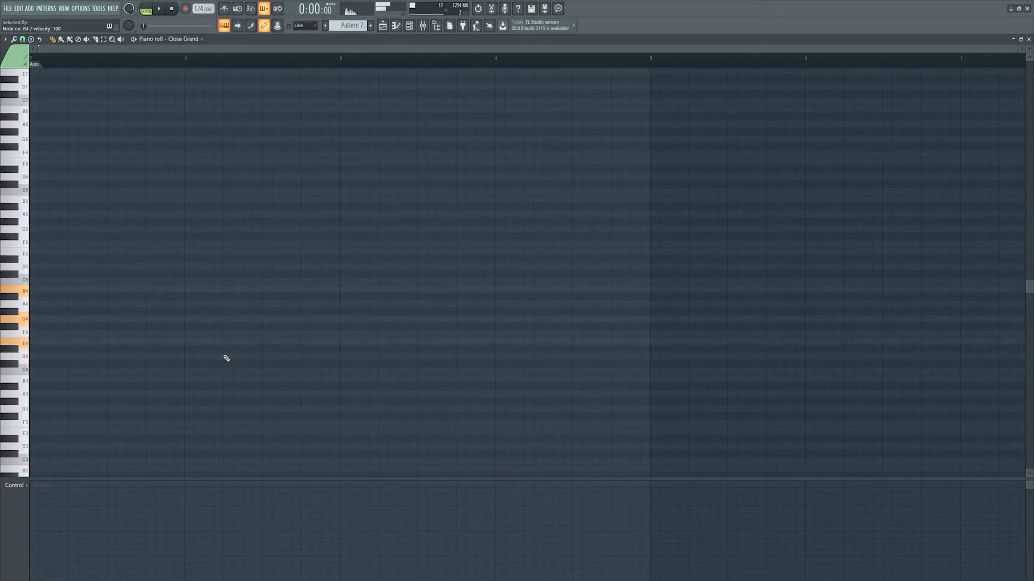
# Return to the Playlist and bring up the project's export options
pyautogui.press('F5')
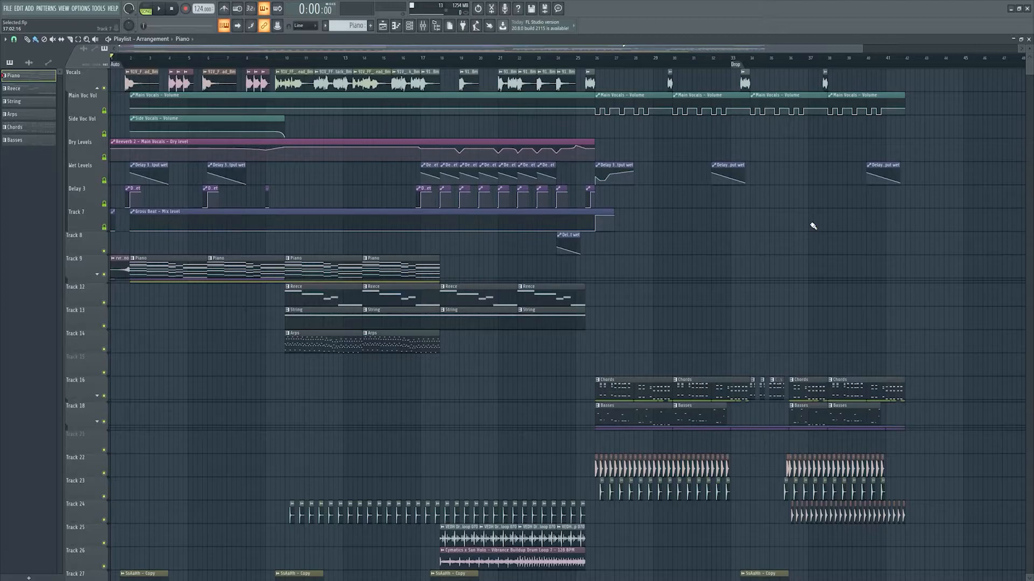
pyautogui.click(7, 9)
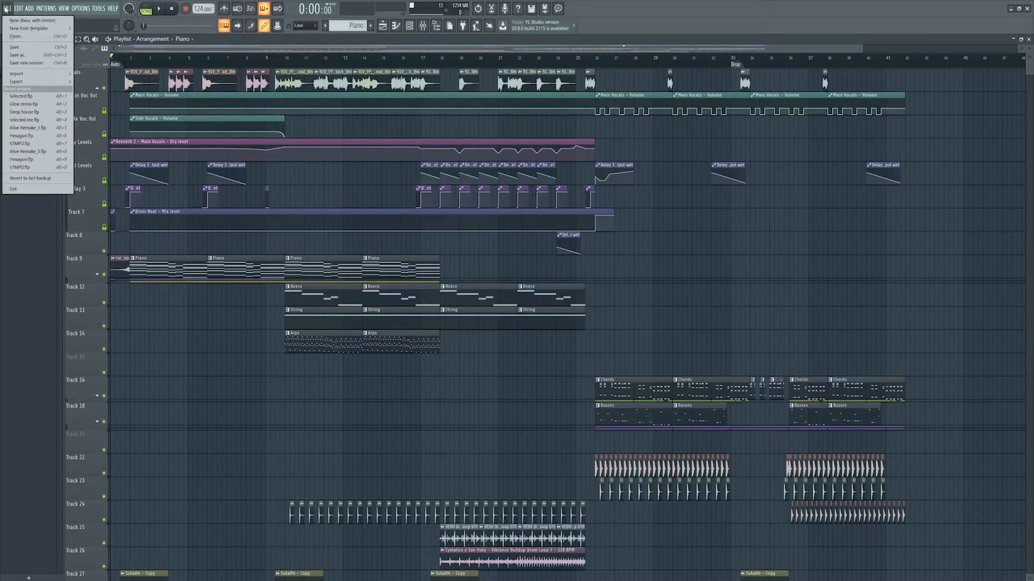
pyautogui.moveTo(24, 86)
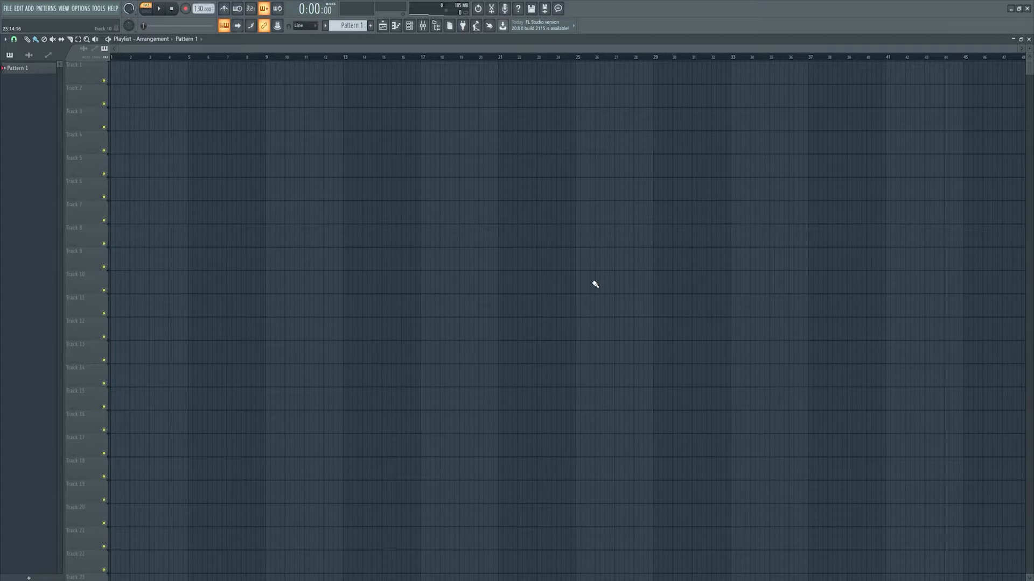
# Show the sample Browser and examine how a folder is added to the Browser extra search folders in the file settings
pyautogui.click(436, 25)
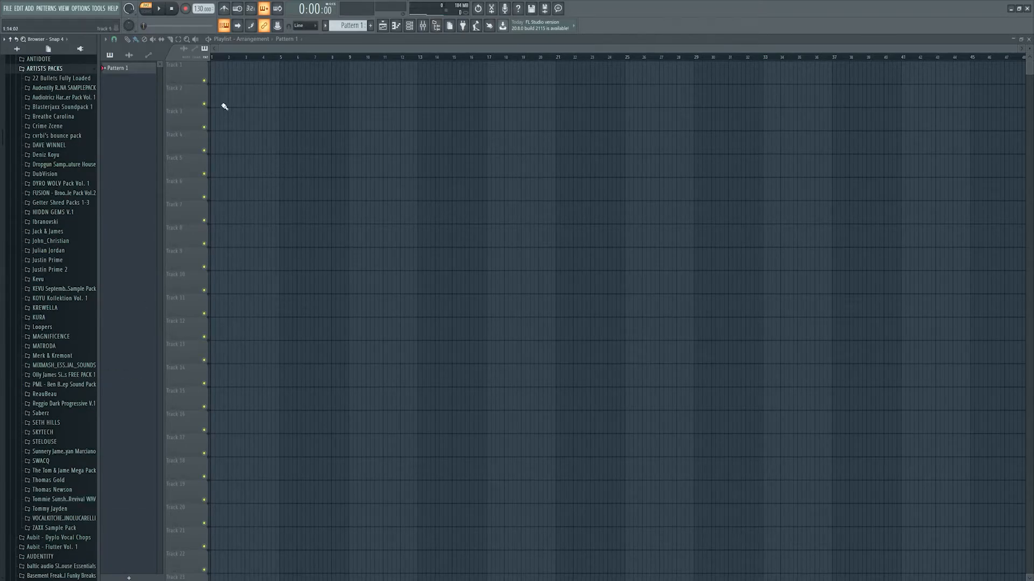
pyautogui.click(82, 10)
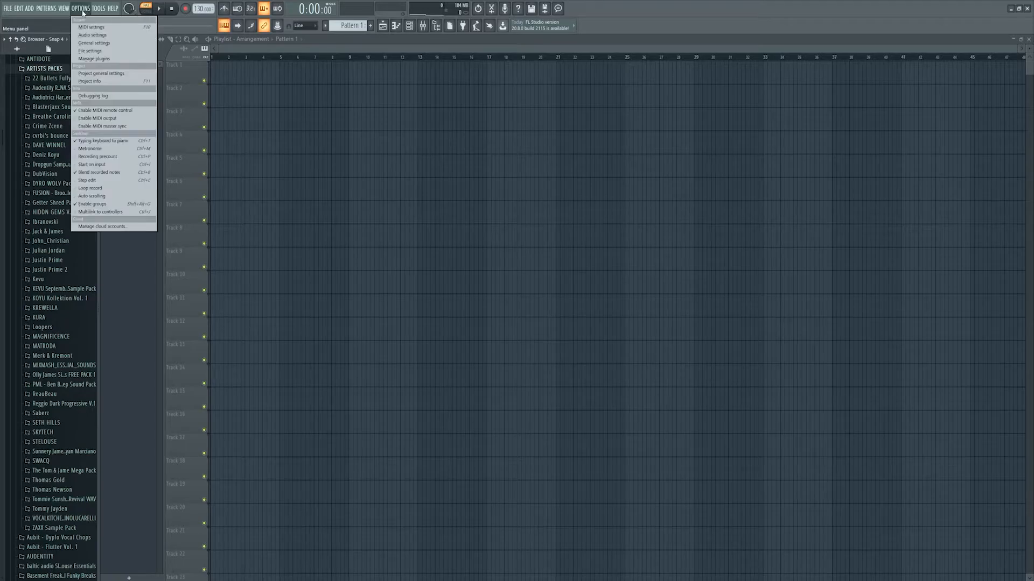
pyautogui.click(91, 51)
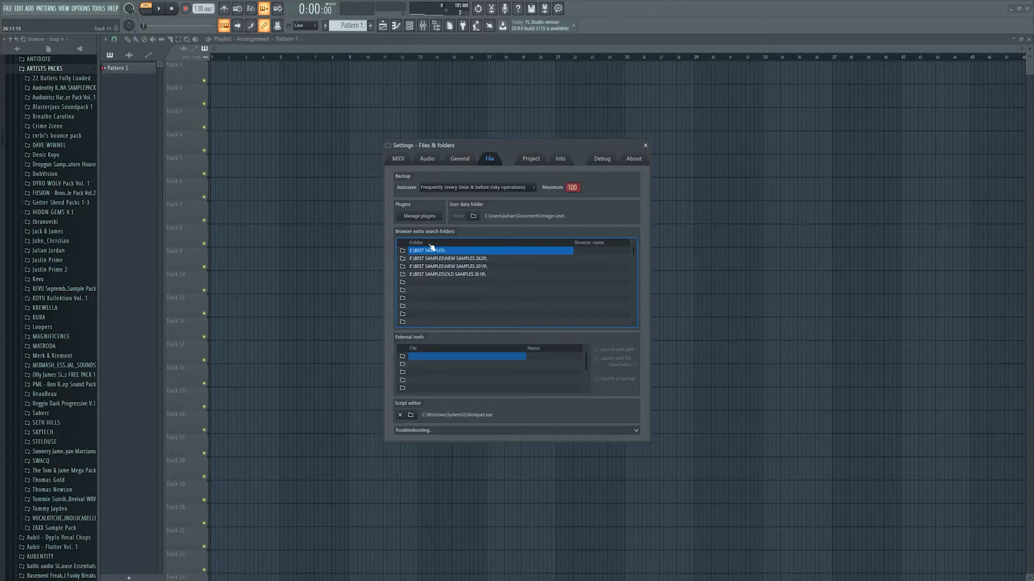
pyautogui.click(405, 283)
pyautogui.click(403, 283)
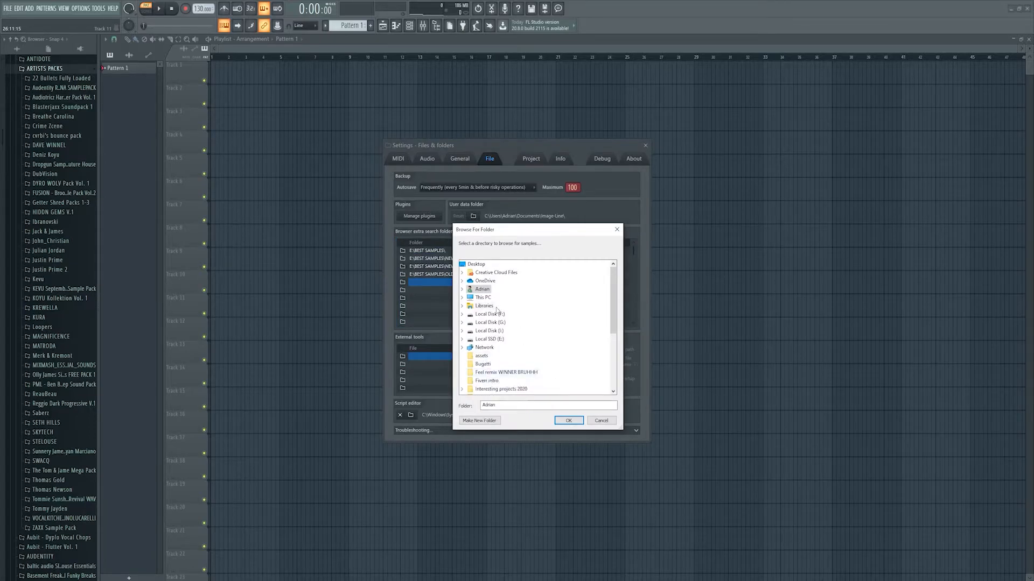
pyautogui.click(601, 420)
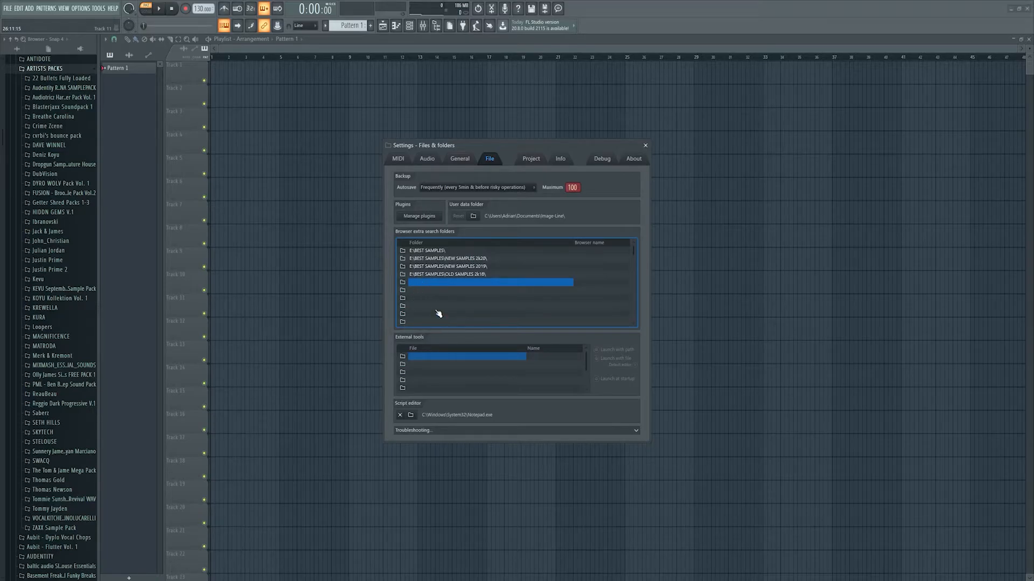
pyautogui.click(646, 145)
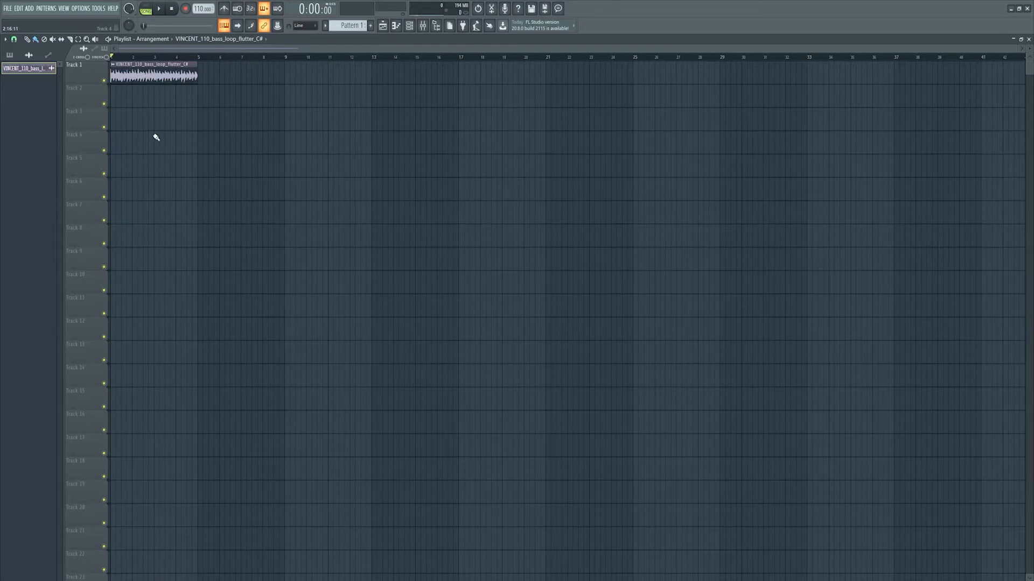
# Play the bass loop in the Playlist and insert a TruePianos channel into the Unsorted group of the Channel rack
pyautogui.press('space')
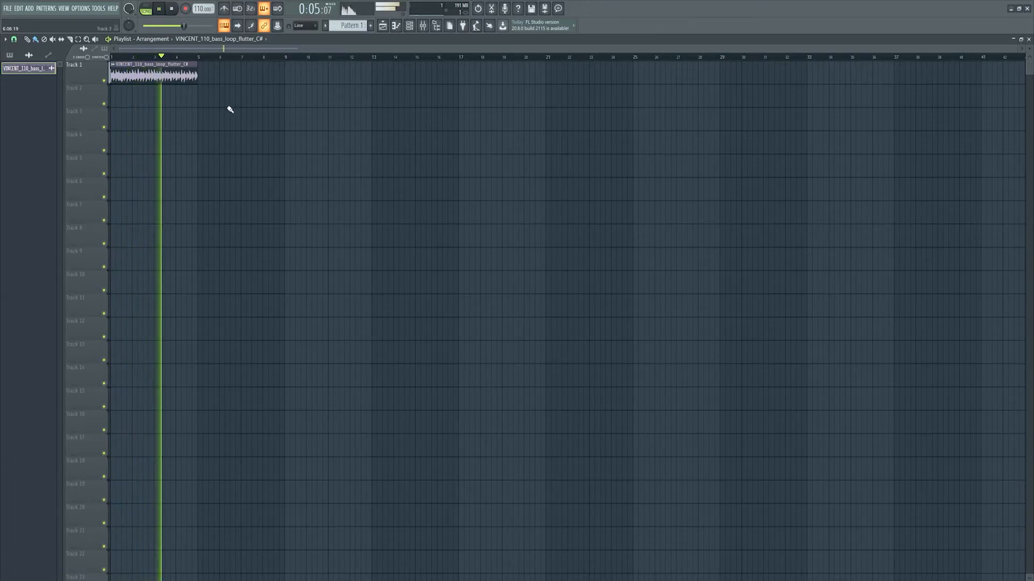
pyautogui.press('space')
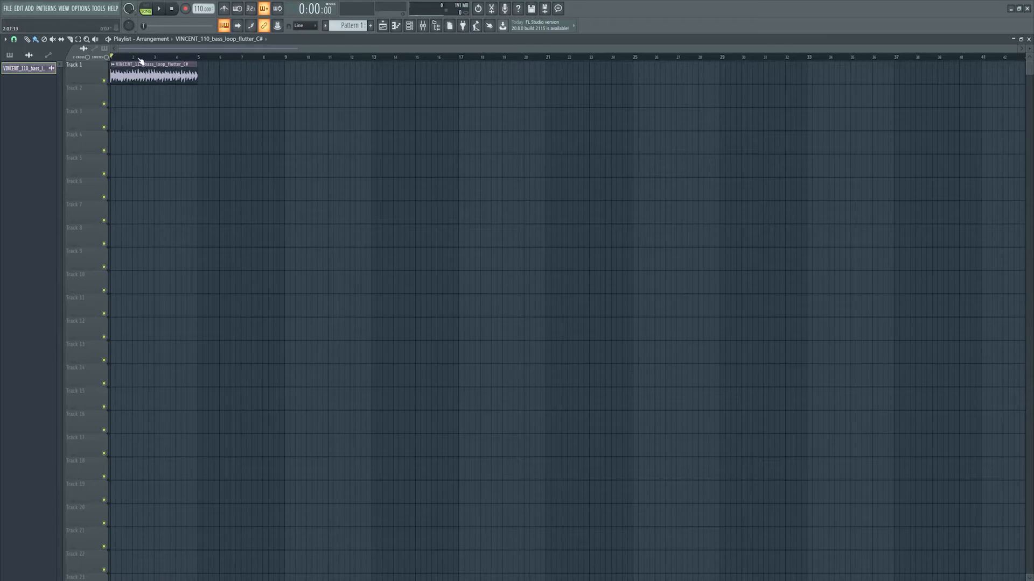
pyautogui.click(409, 25)
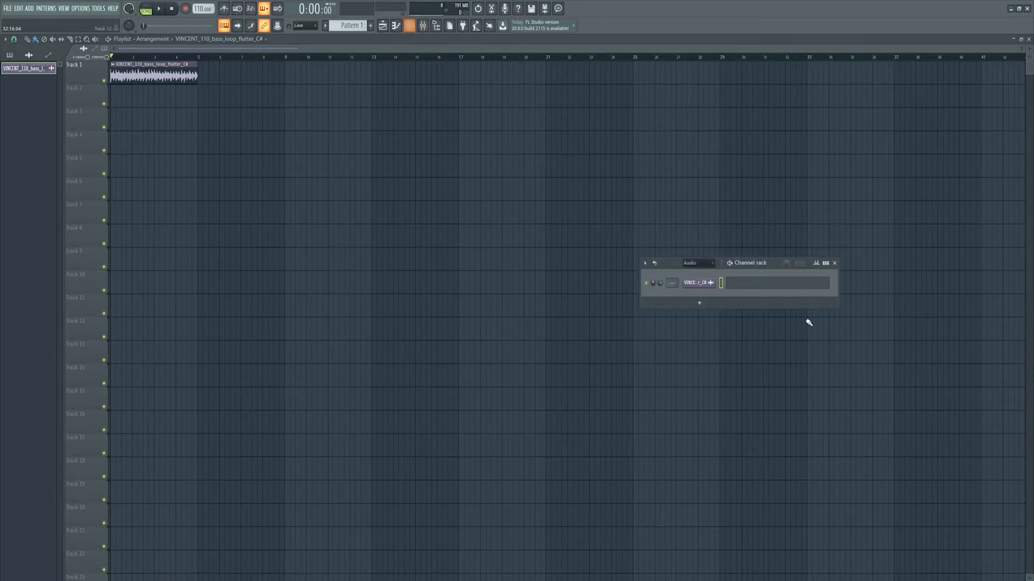
pyautogui.click(697, 263)
pyautogui.click(705, 292)
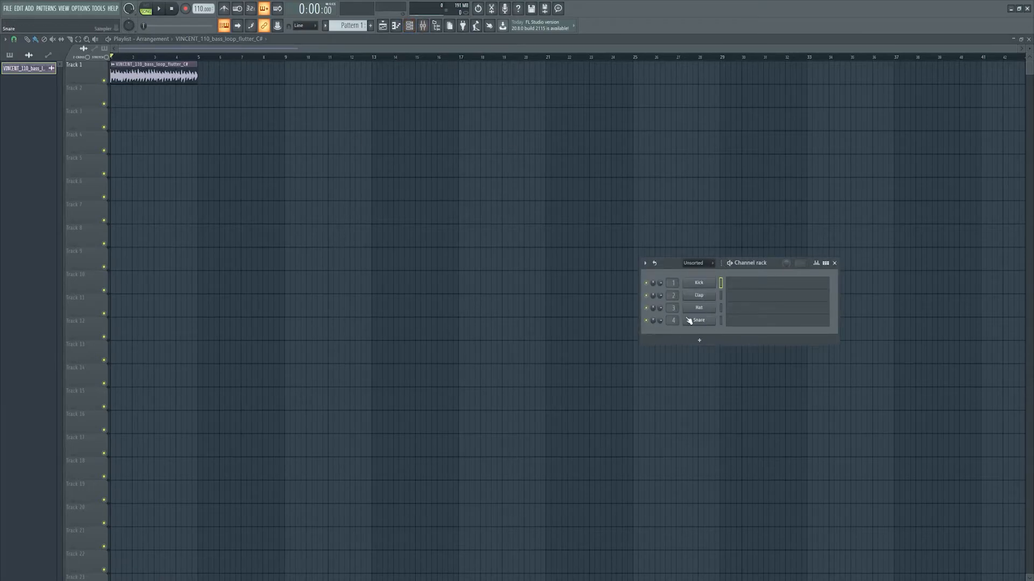
pyautogui.rightClick(709, 287)
pyautogui.moveTo(746, 348)
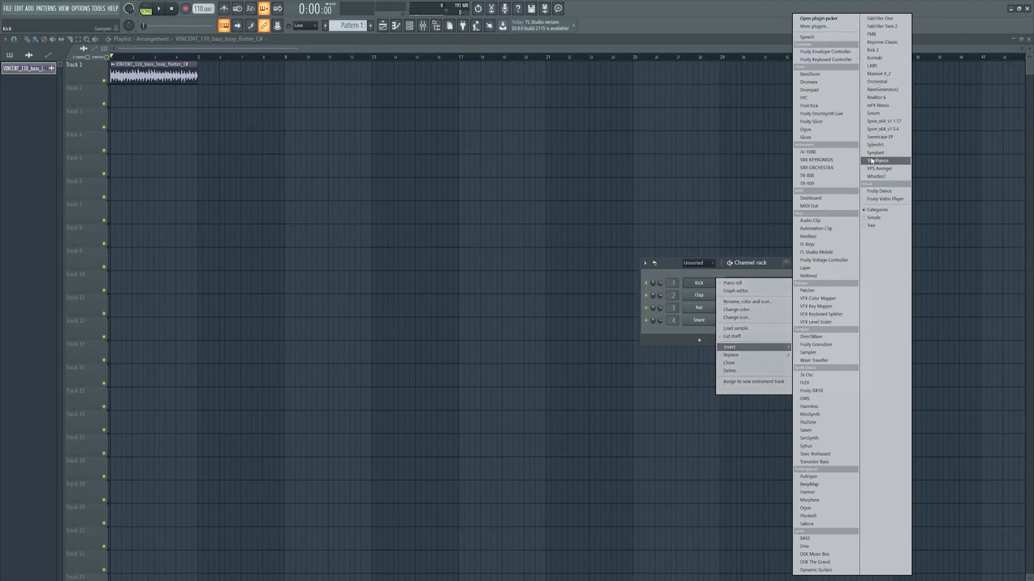
pyautogui.click(883, 163)
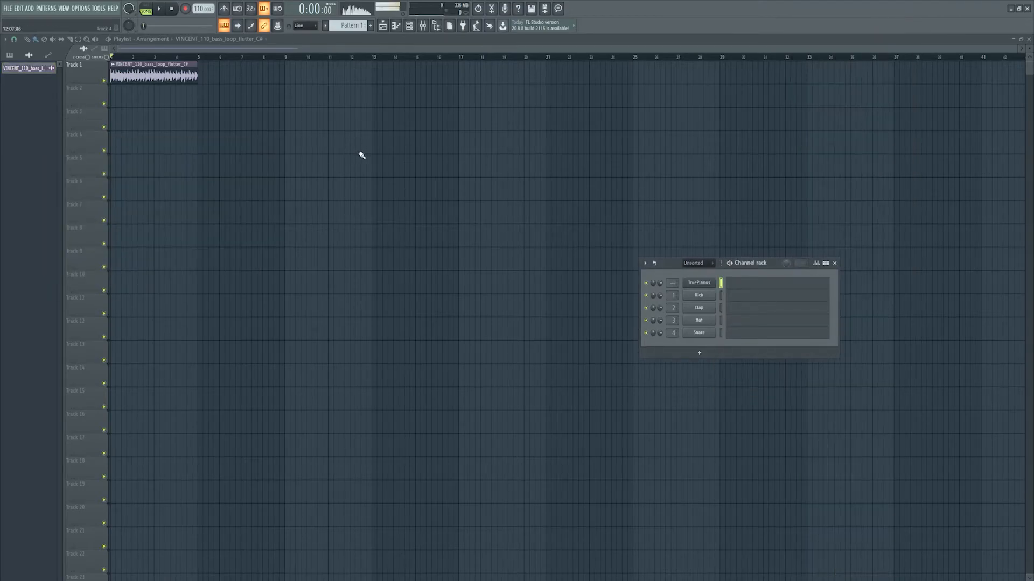
# Open the bass loop clip in the audio editor, convert it to score and dump it to the TruePianos piano roll
pyautogui.doubleClick(169, 73)
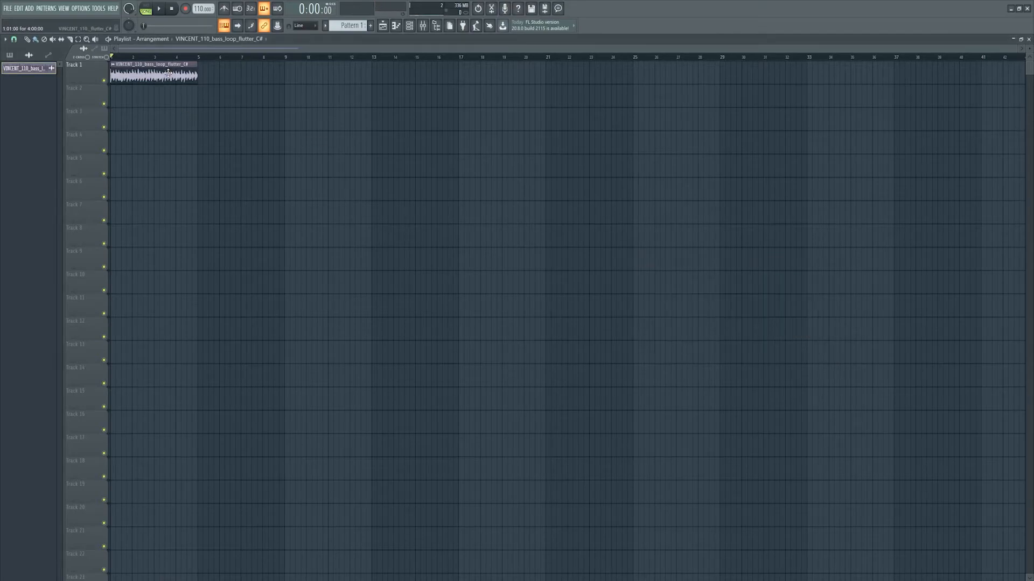
pyautogui.click(410, 27)
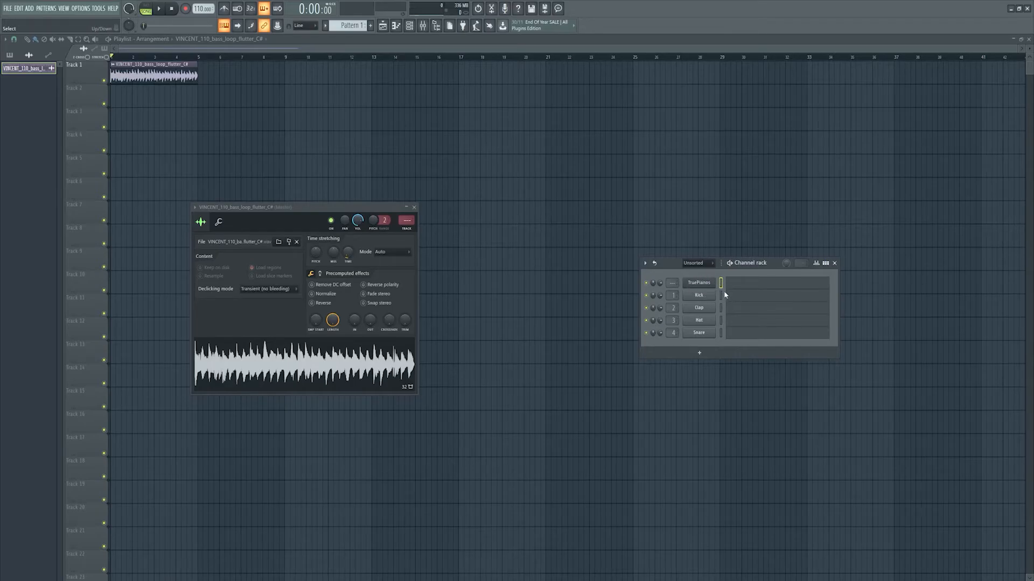
pyautogui.rightClick(314, 362)
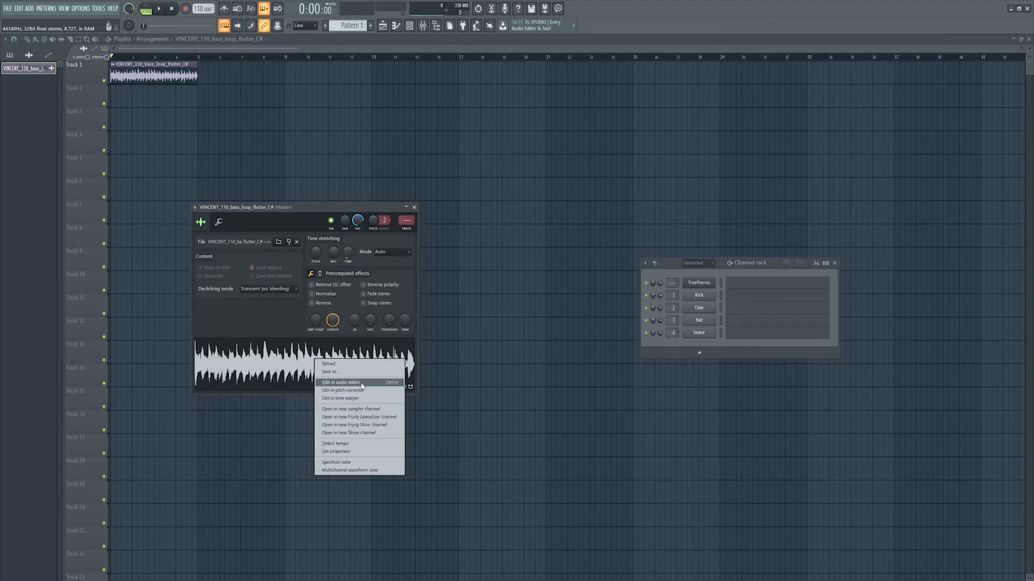
pyautogui.click(341, 382)
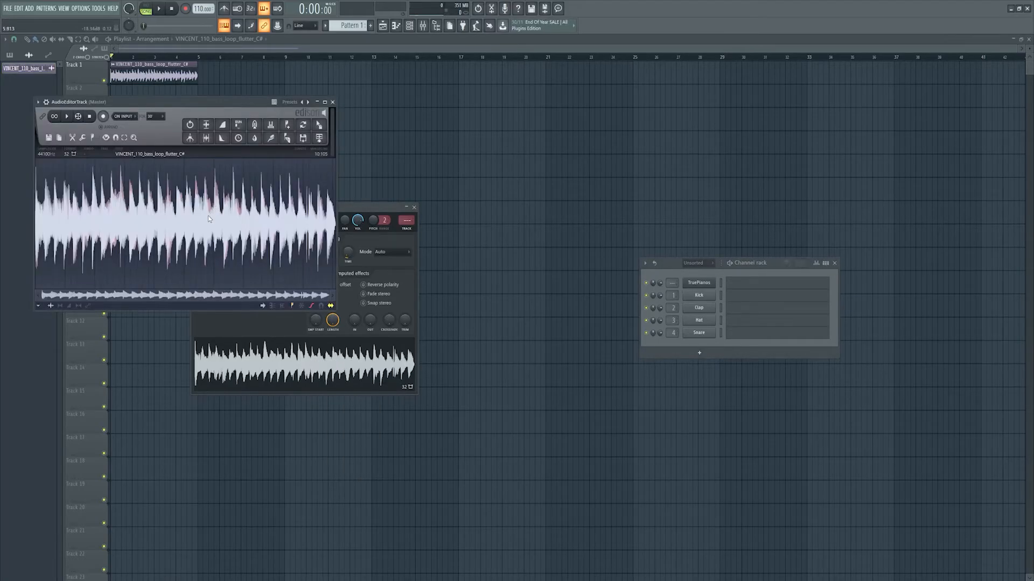
pyautogui.rightClick(209, 218)
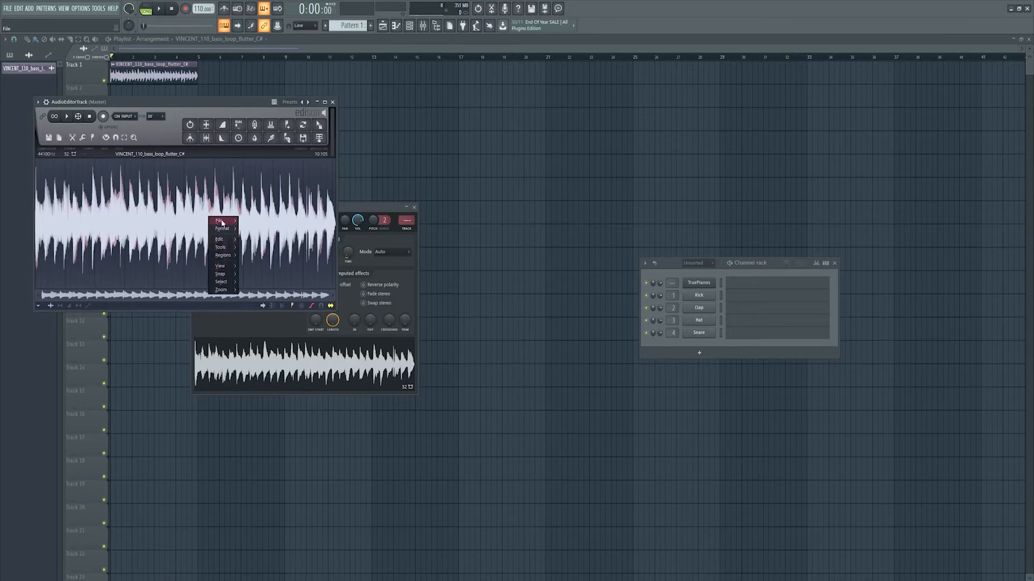
pyautogui.moveTo(234, 247)
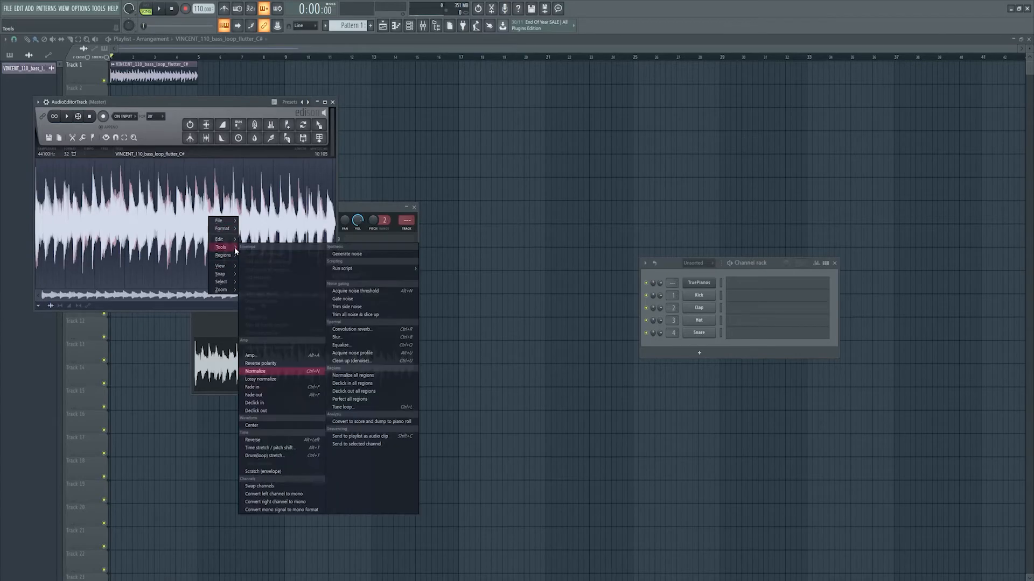
pyautogui.click(374, 422)
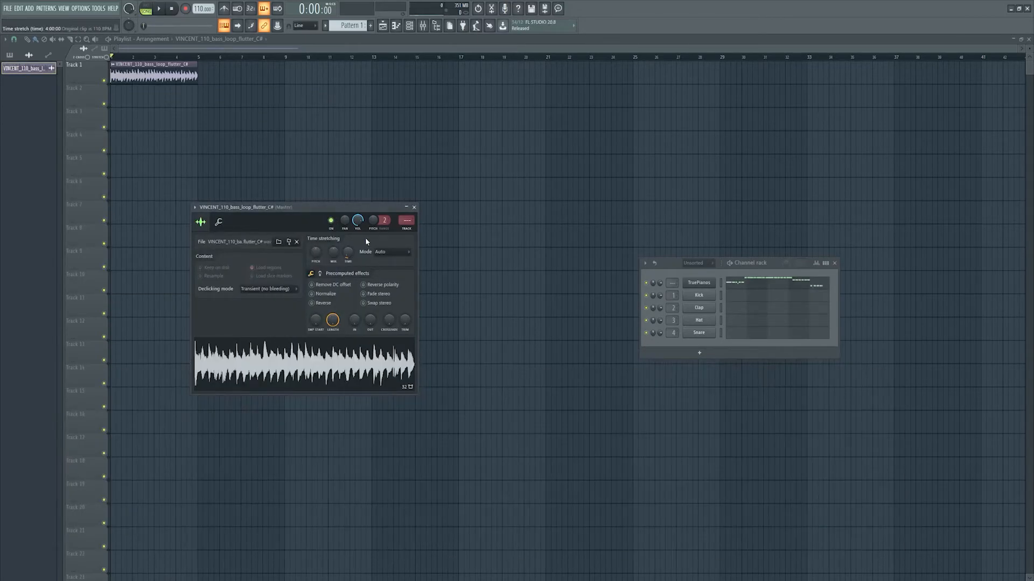
pyautogui.press('Escape')
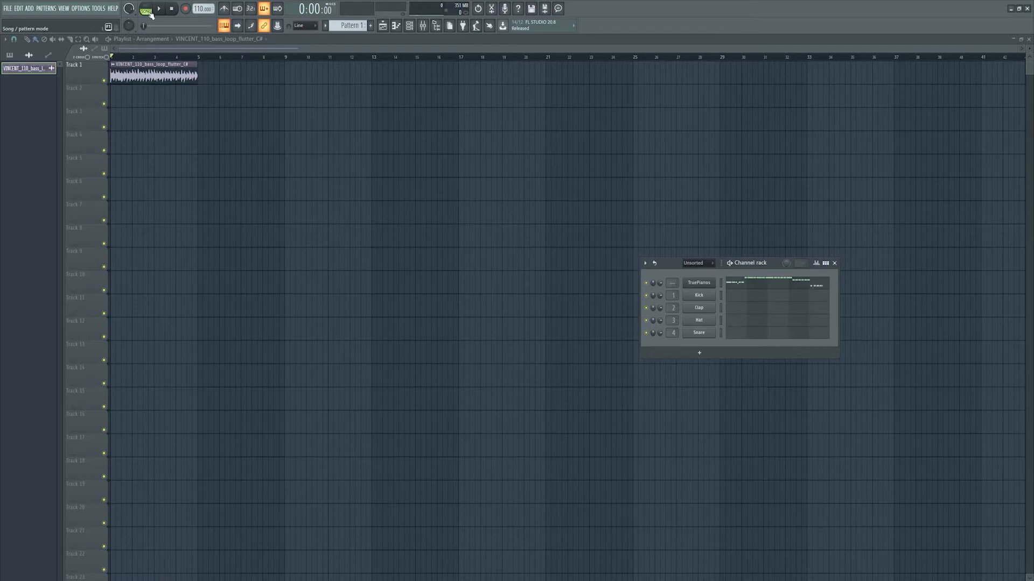
# Switch playback from song to pattern mode and play the converted TruePianos notes of Pattern 1
pyautogui.press('space')
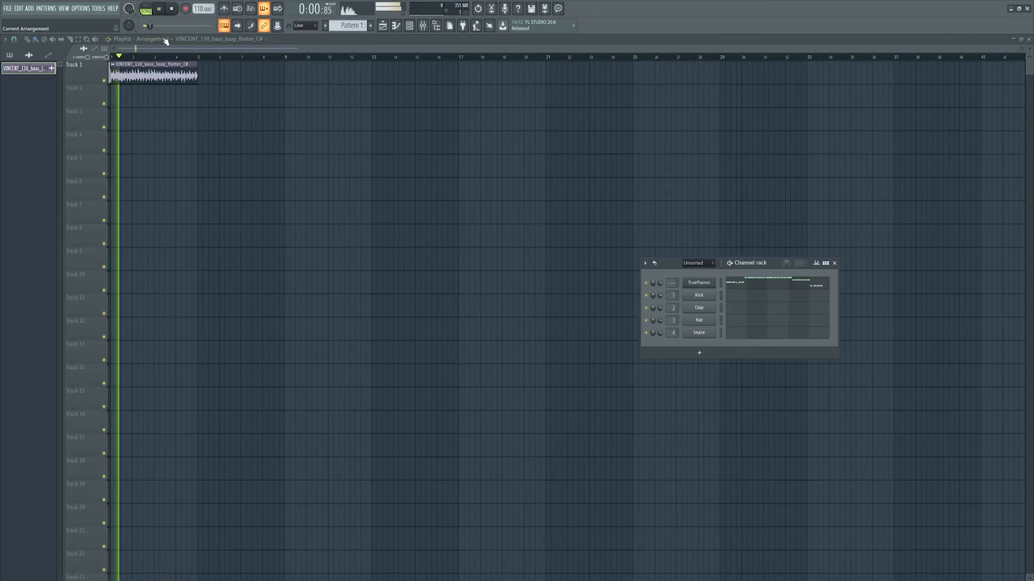
pyautogui.click(149, 9)
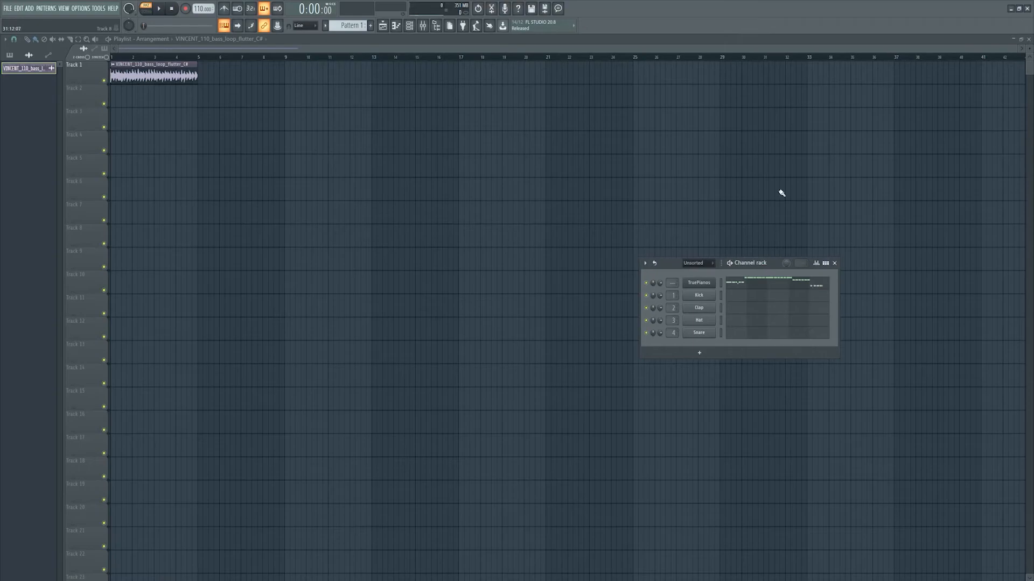
pyautogui.press('space')
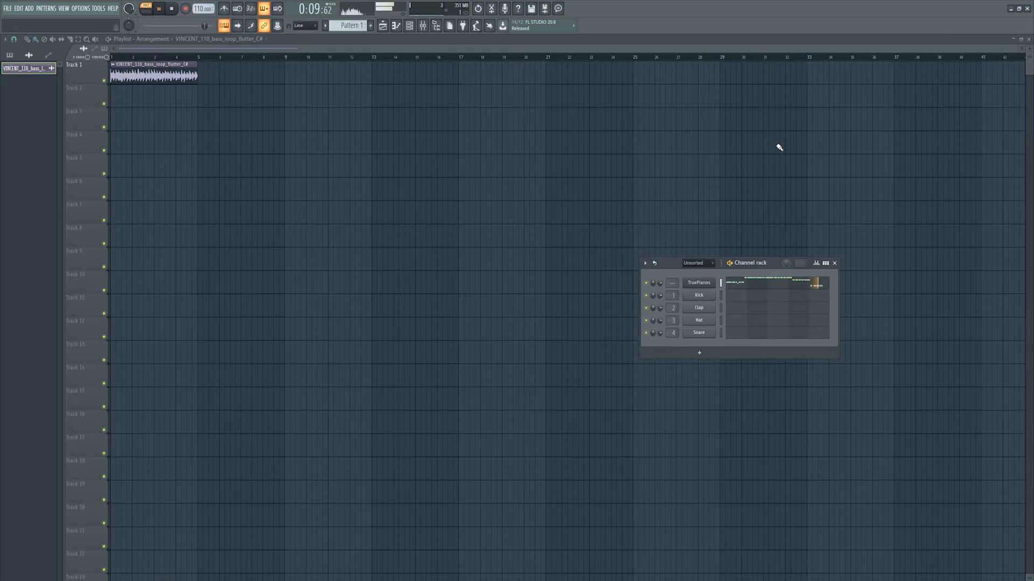
pyautogui.press('space')
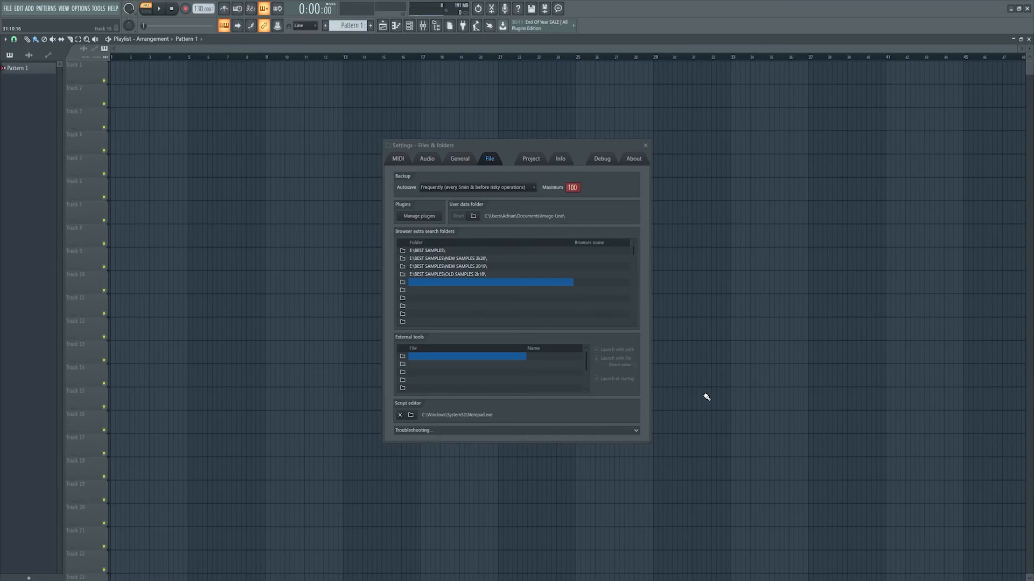
# Set the project backup autosave to "Frequently (every 5min & before risky operations)" in the file settings
pyautogui.click(645, 146)
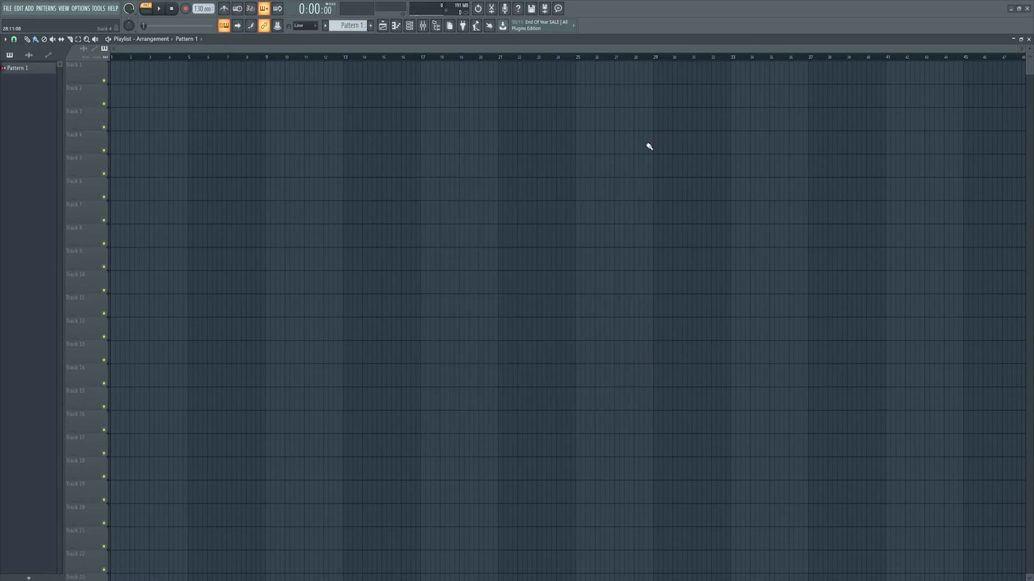
pyautogui.click(82, 9)
pyautogui.click(93, 52)
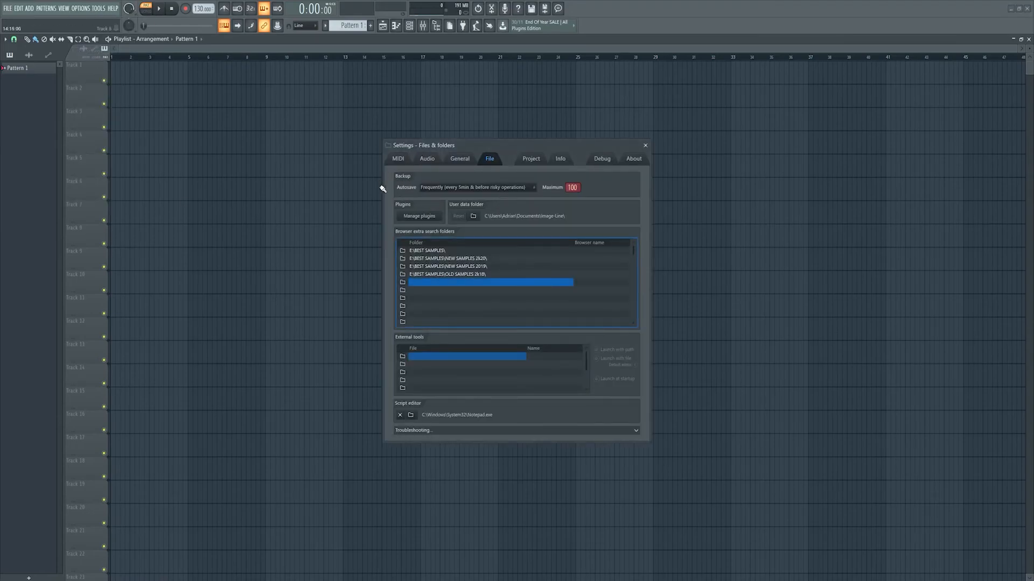
pyautogui.click(478, 187)
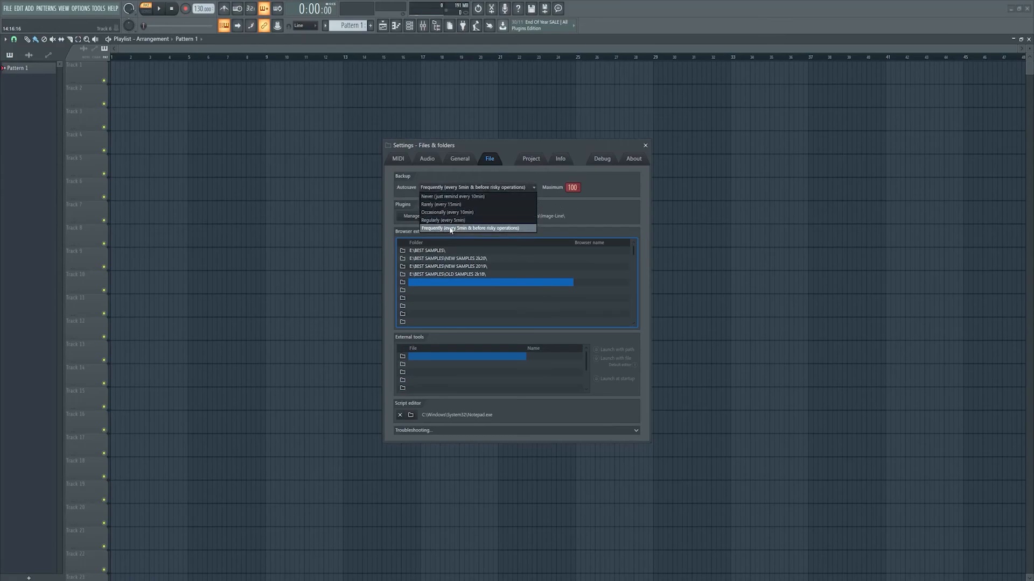
pyautogui.click(450, 230)
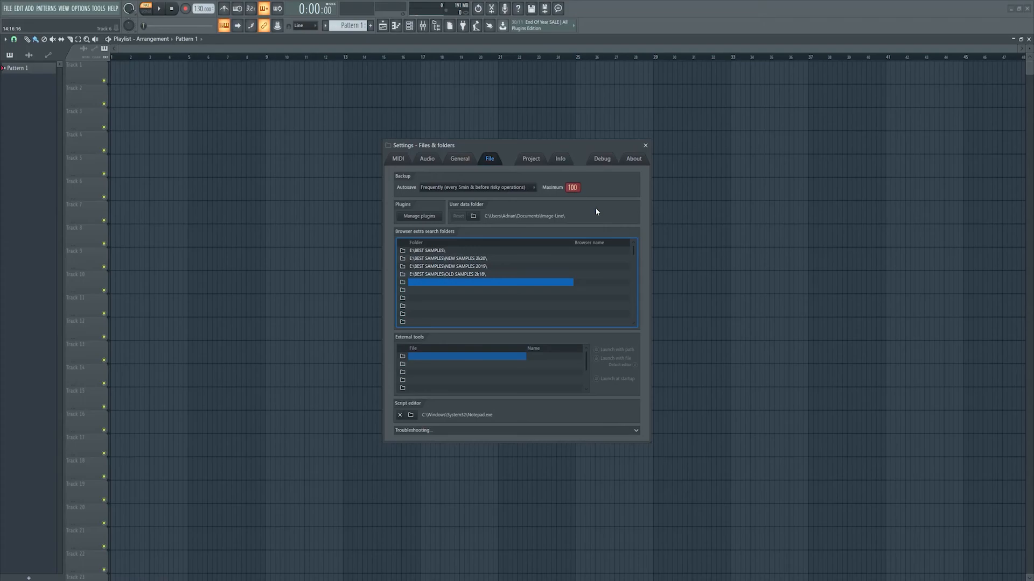
pyautogui.click(645, 146)
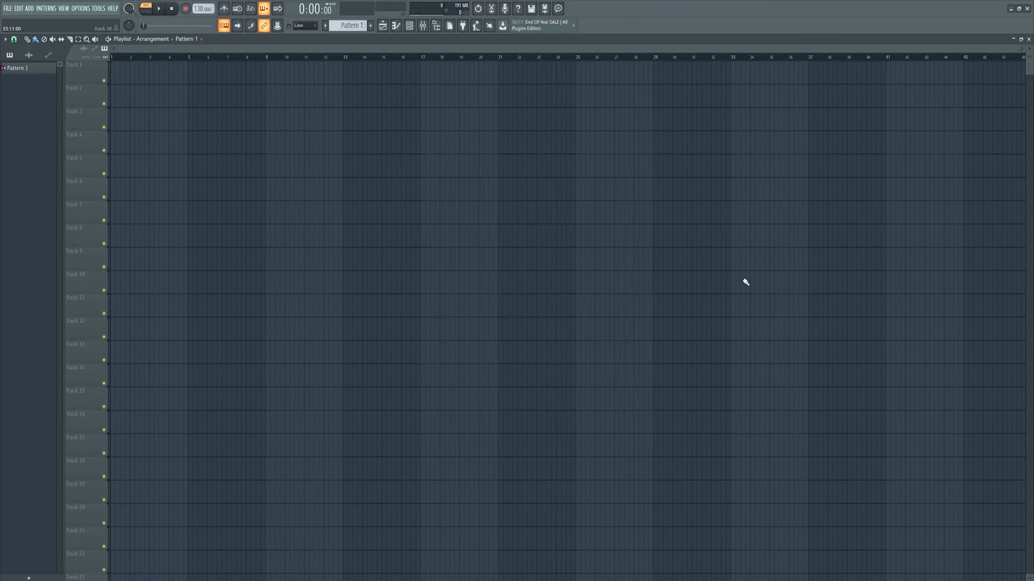